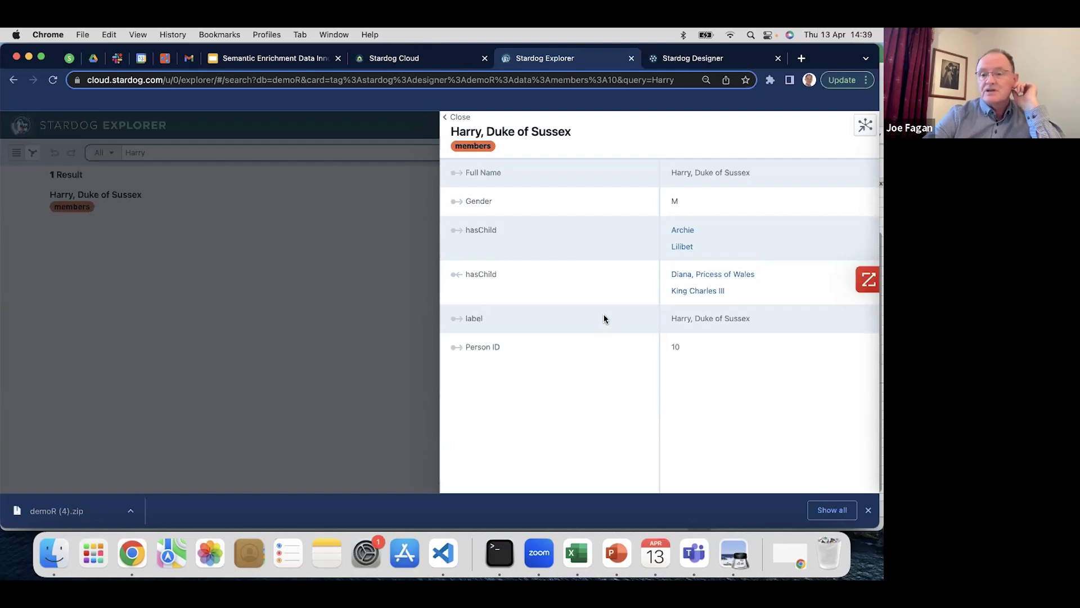
Visualize Harry, Duke of Sussex as a graph and expand the members groups holding the parents and the children.
left_click(865, 125)
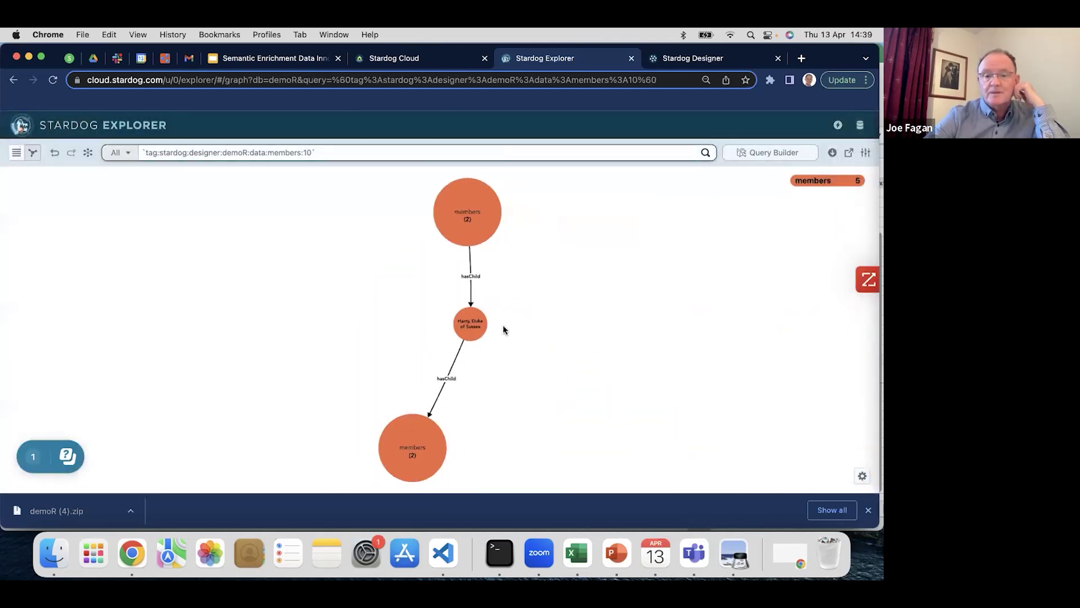
left_click(471, 325)
left_click(482, 244)
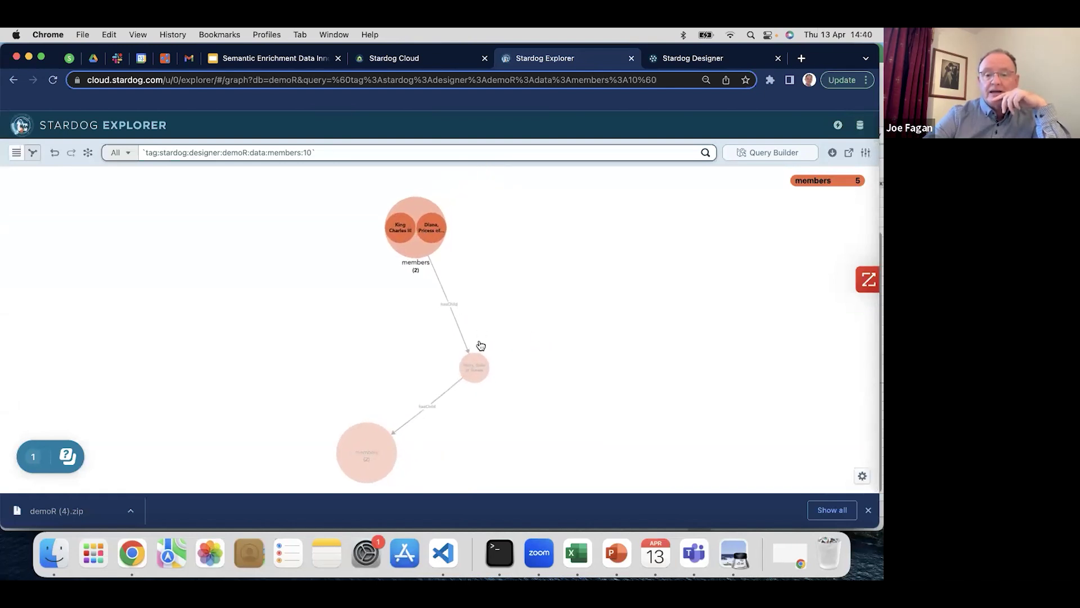
left_click(457, 422)
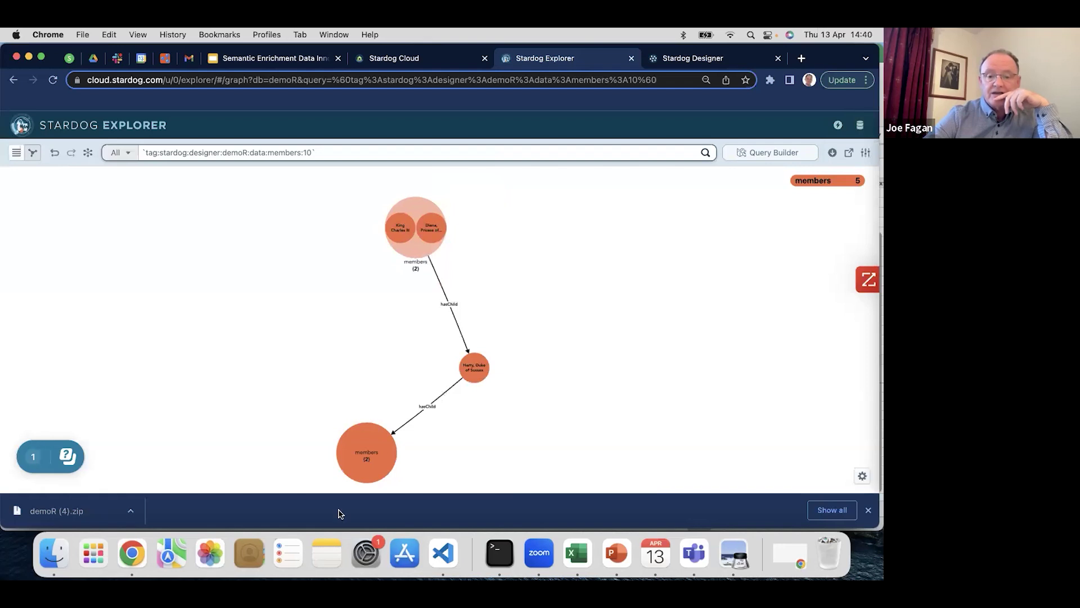
left_click(386, 474)
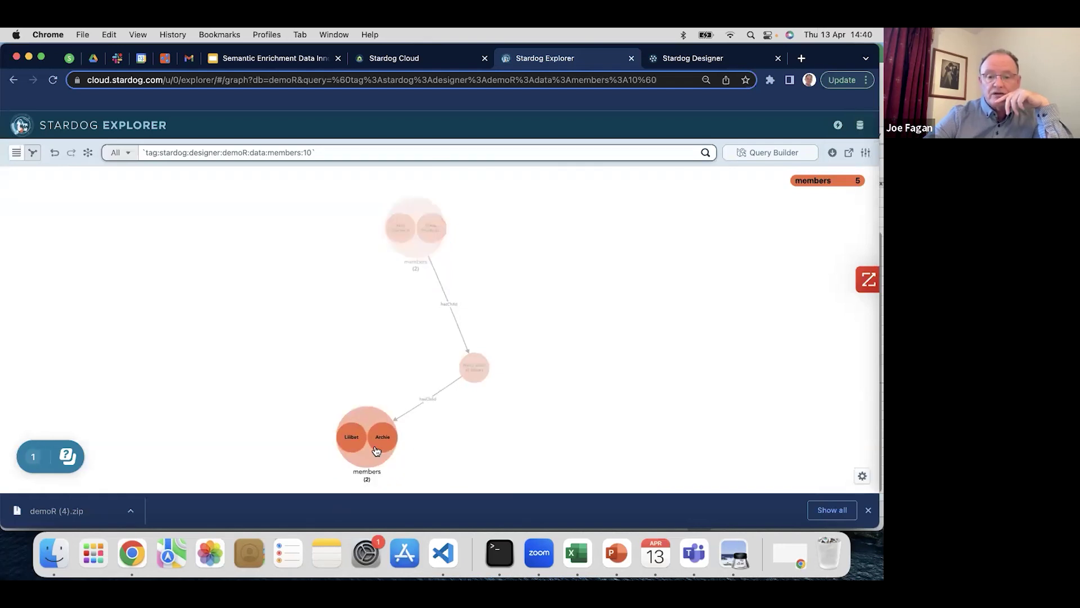
left_click(442, 432)
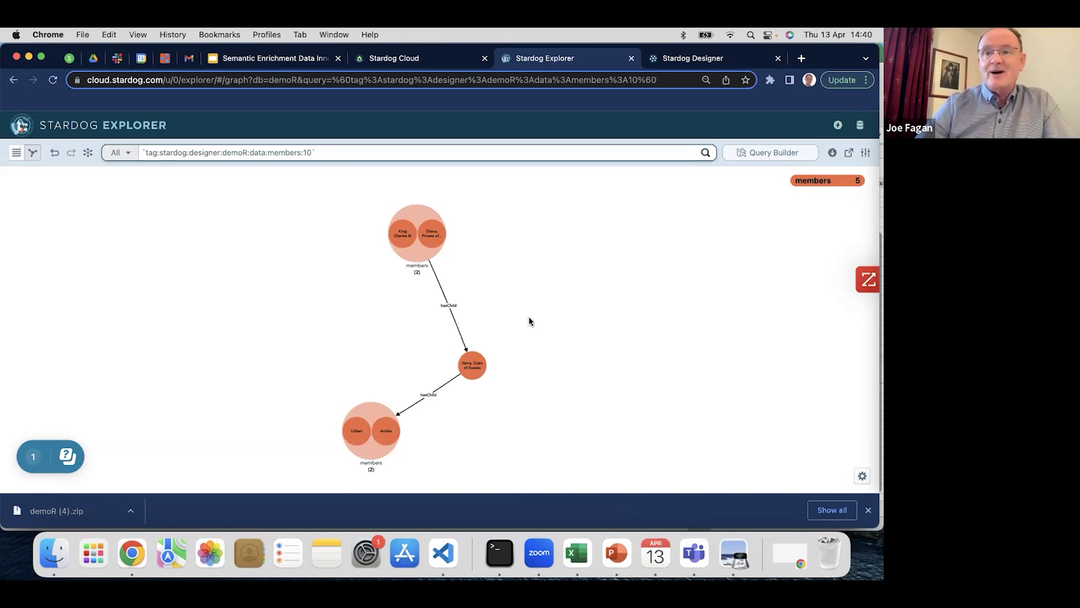
Switch to Stardog Designer and create a hasParent relationship with members as both source and target.
left_click(676, 62)
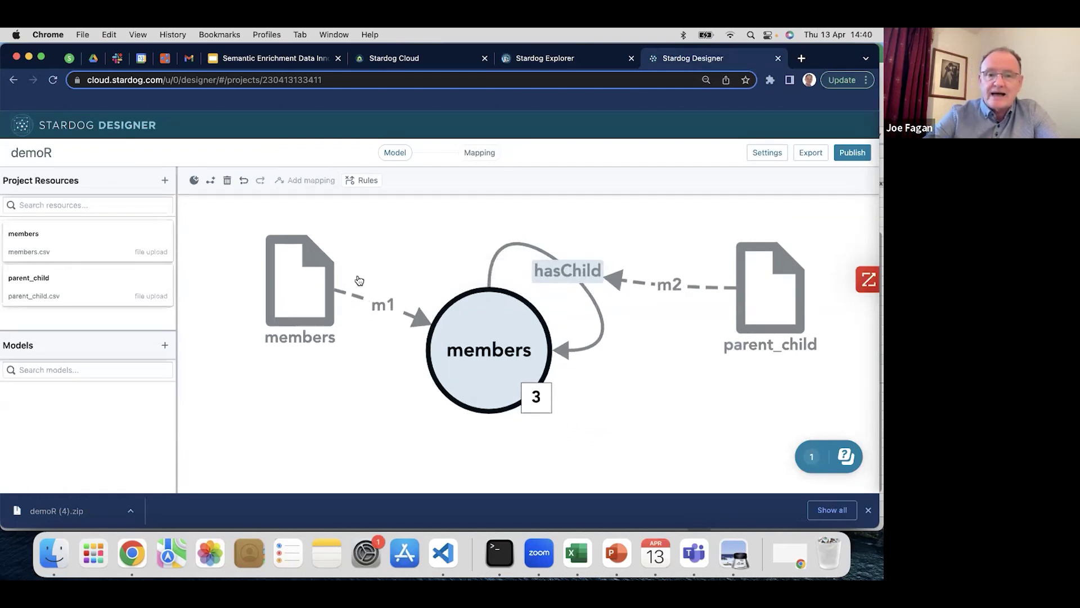
left_click(210, 180)
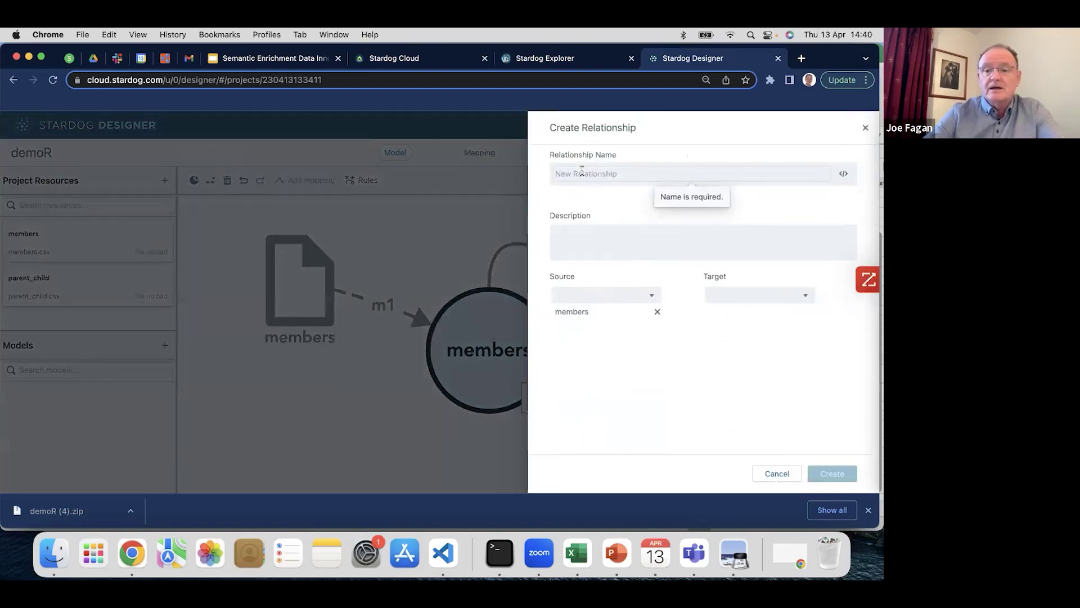
left_click(579, 173)
type("HasP")
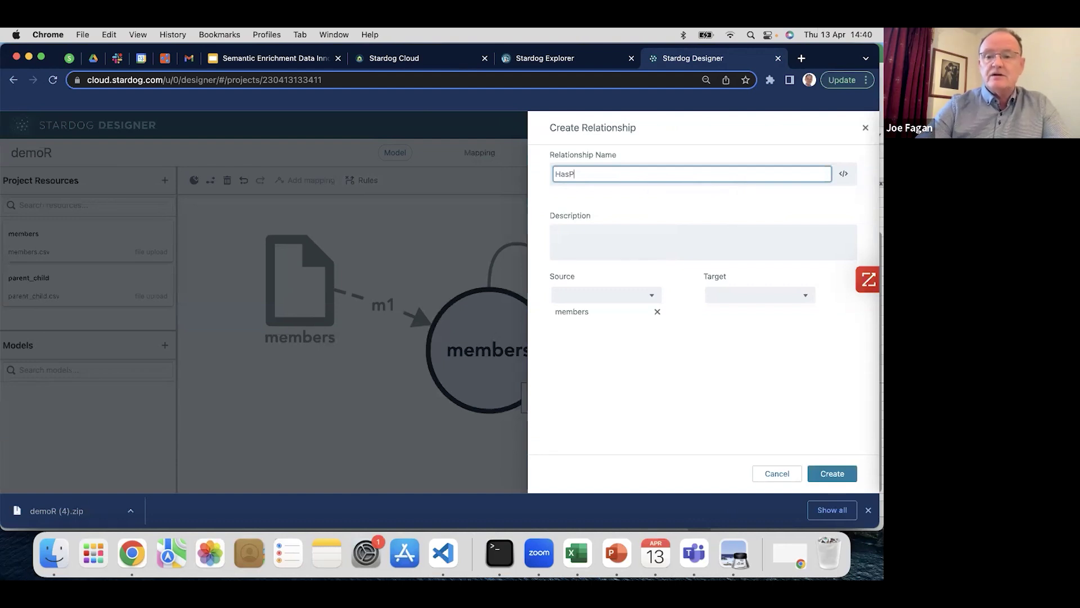
type("a")
key("BackSpace")
key("BackSpace")
type("has")
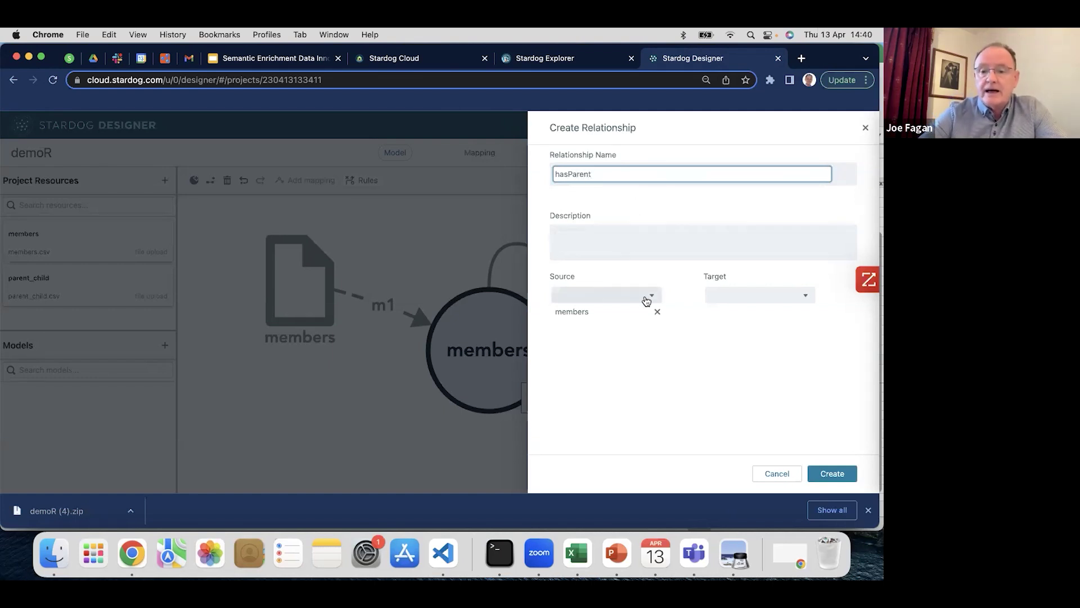
left_click(726, 295)
left_click(745, 336)
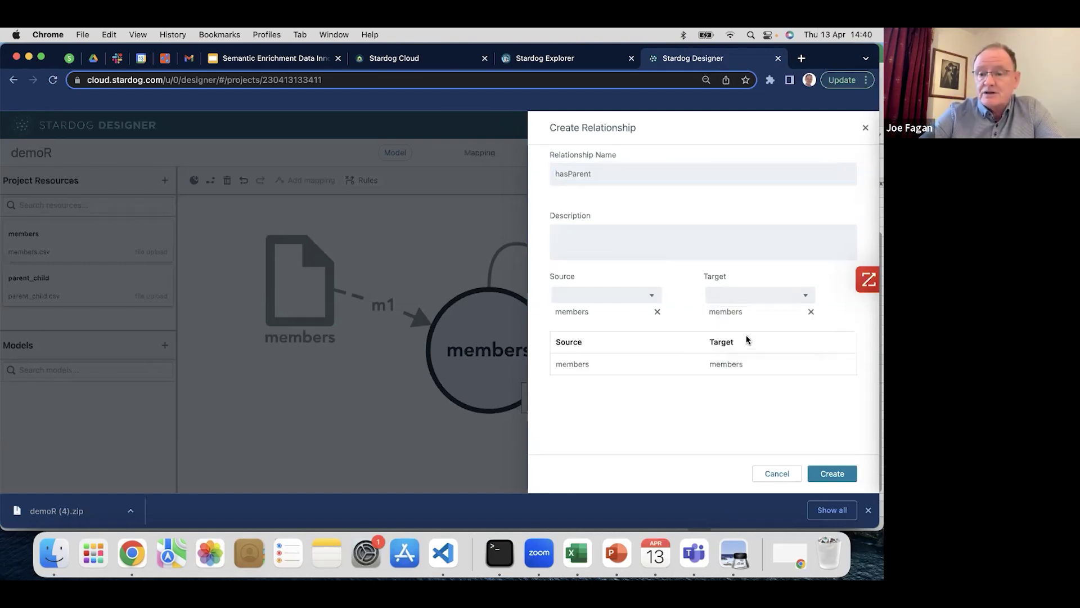
left_click(834, 472)
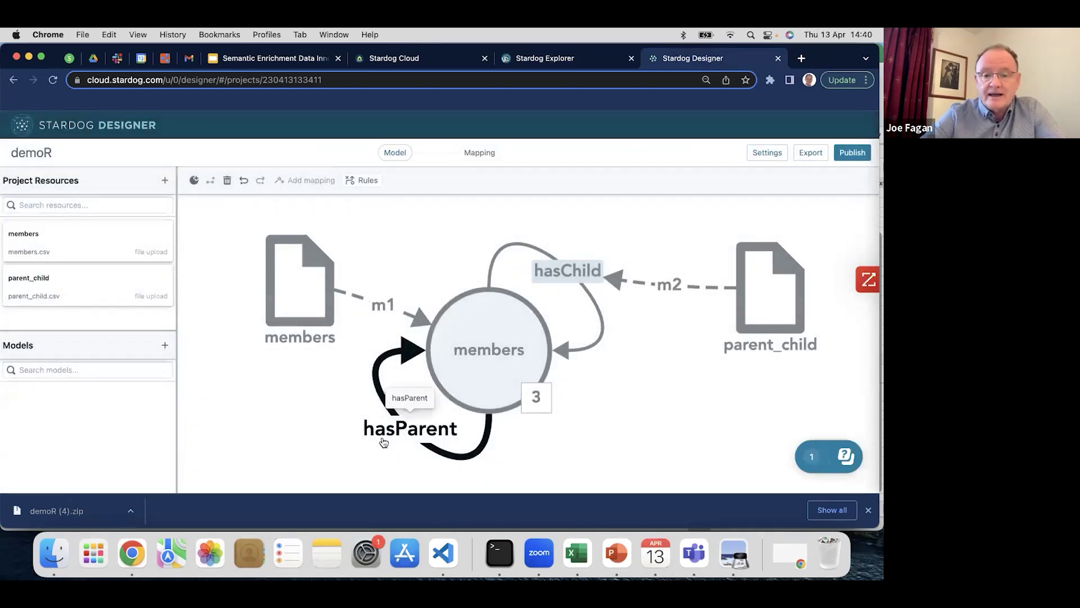
Start a new inference rule in the model and name it hP.
left_click(368, 181)
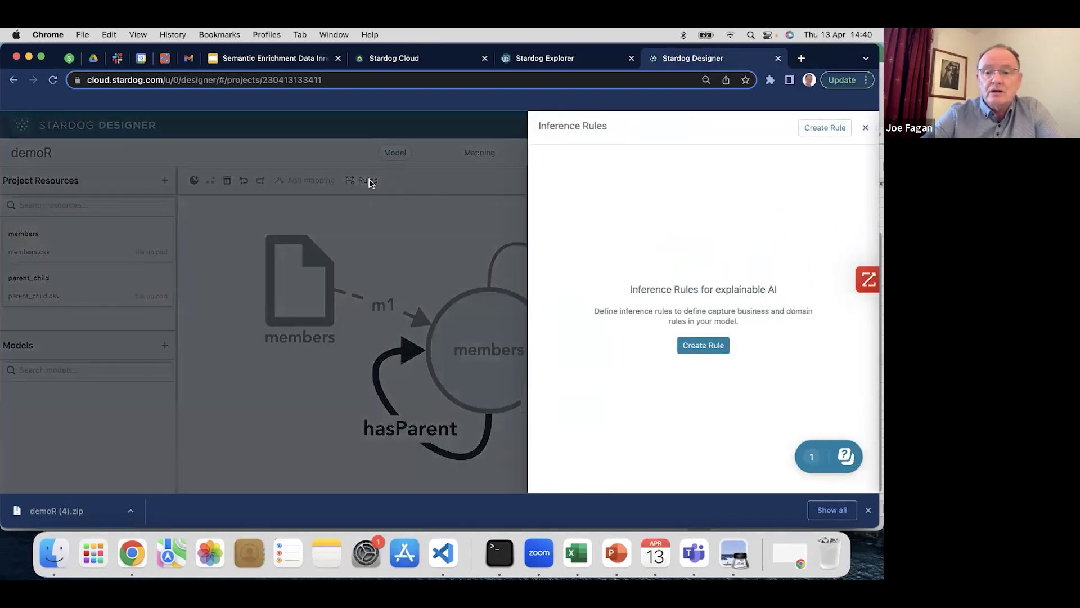
left_click(705, 346)
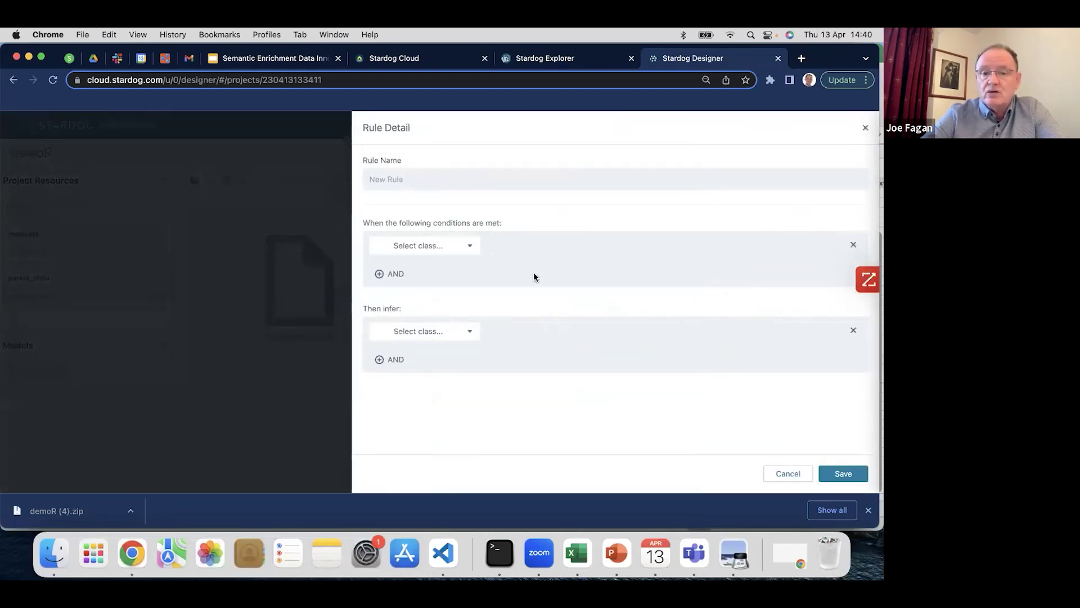
left_click(415, 180)
type("hP")
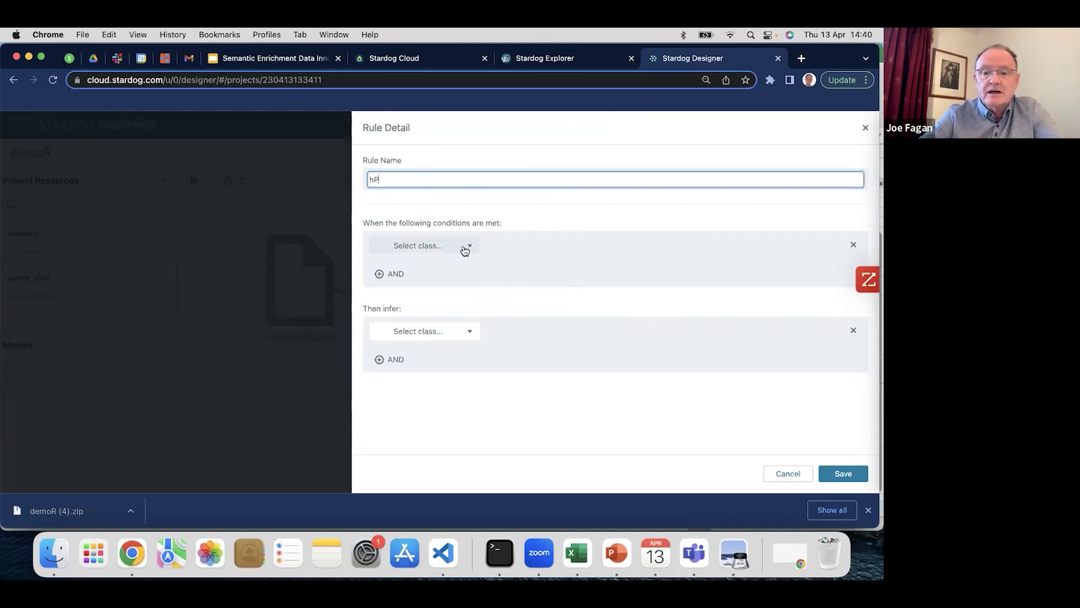
Define the hP rule's condition as members (1) with an outgoing hasChild relationship to members (2).
left_click(465, 247)
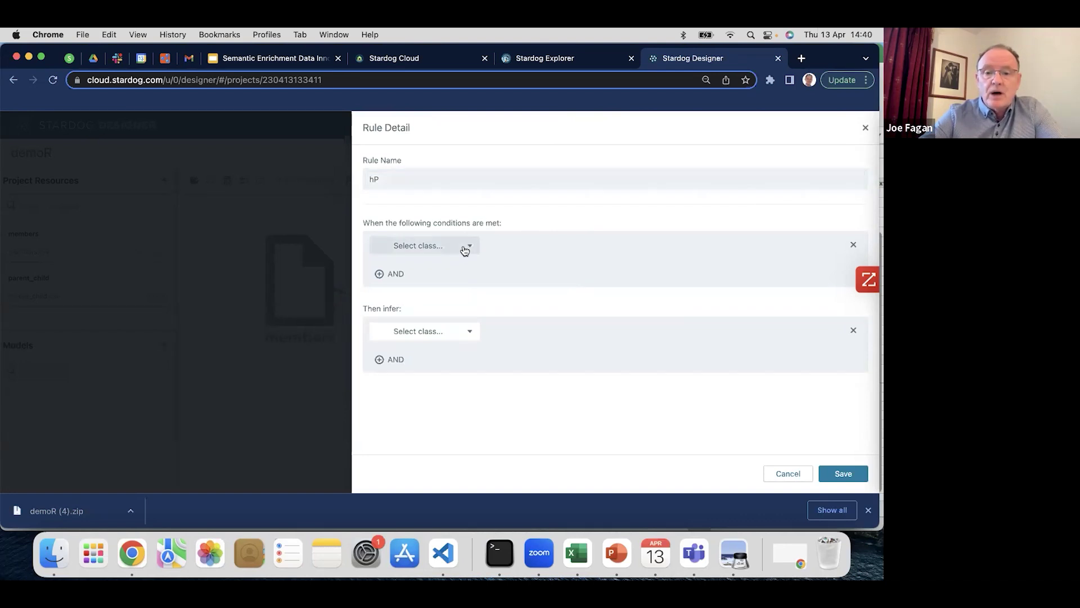
left_click(422, 304)
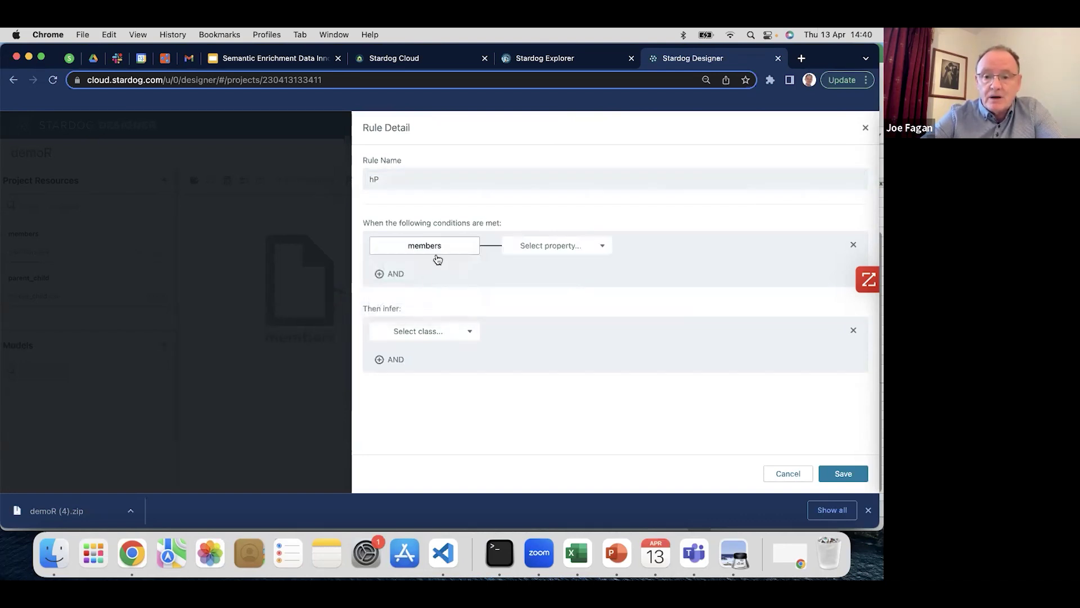
left_click(550, 245)
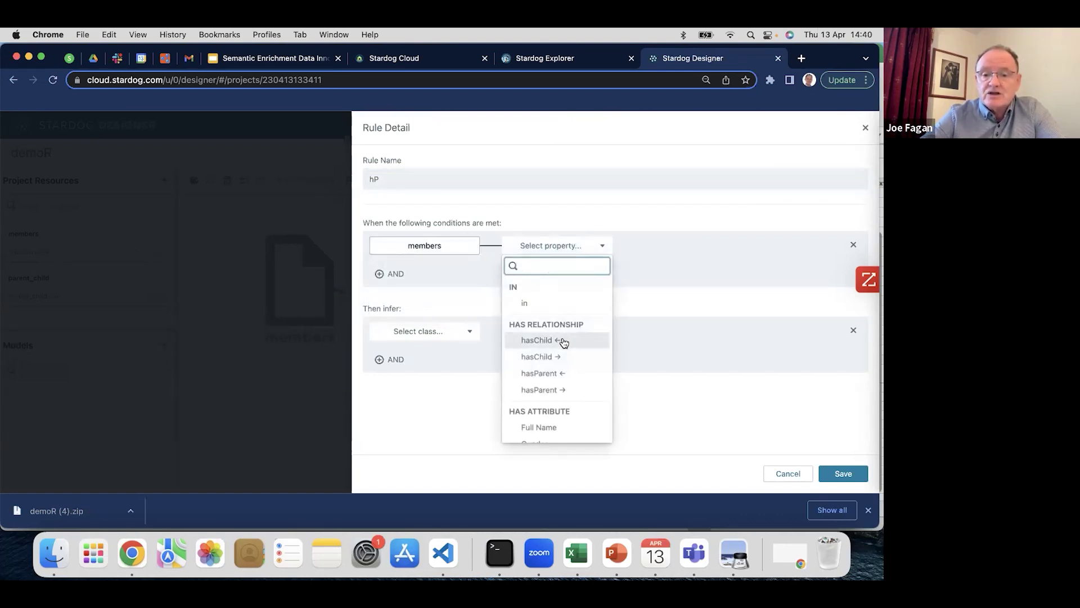
left_click(563, 341)
left_click(559, 247)
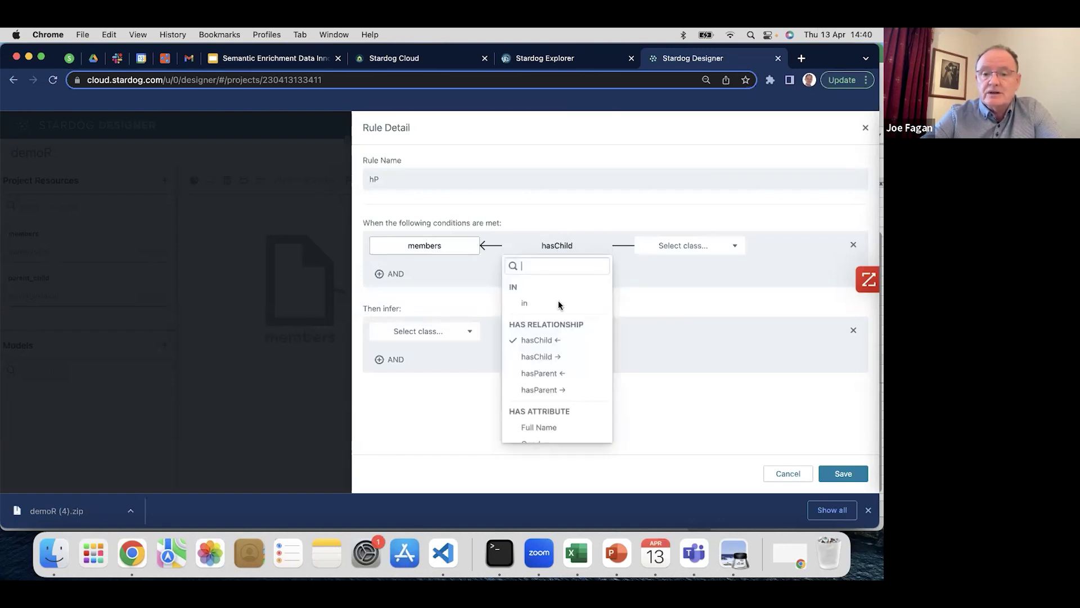
left_click(559, 357)
left_click(675, 248)
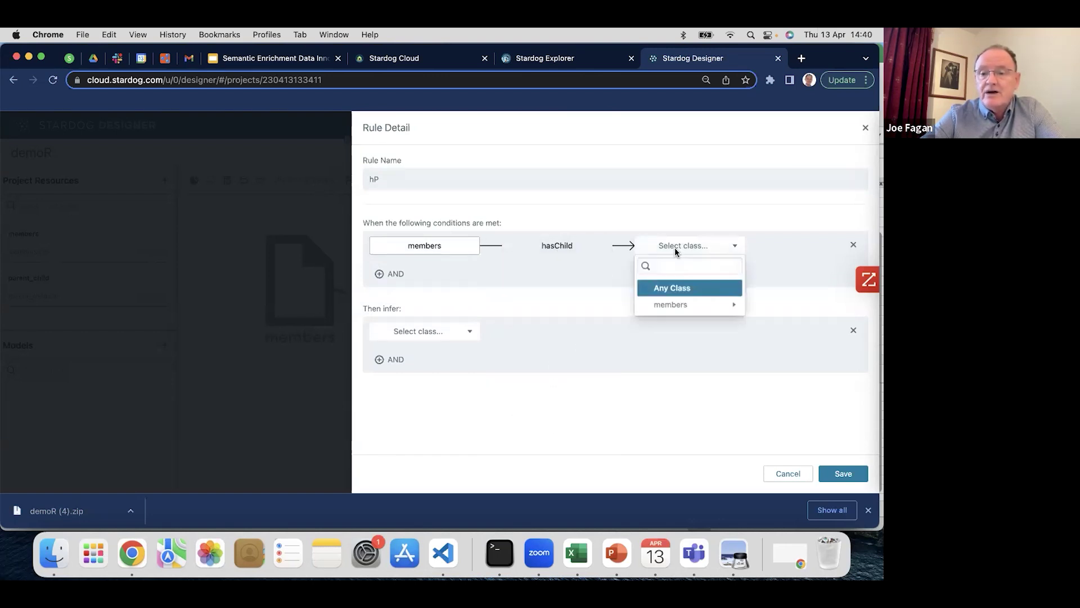
mouse_move(732, 304)
left_click(779, 318)
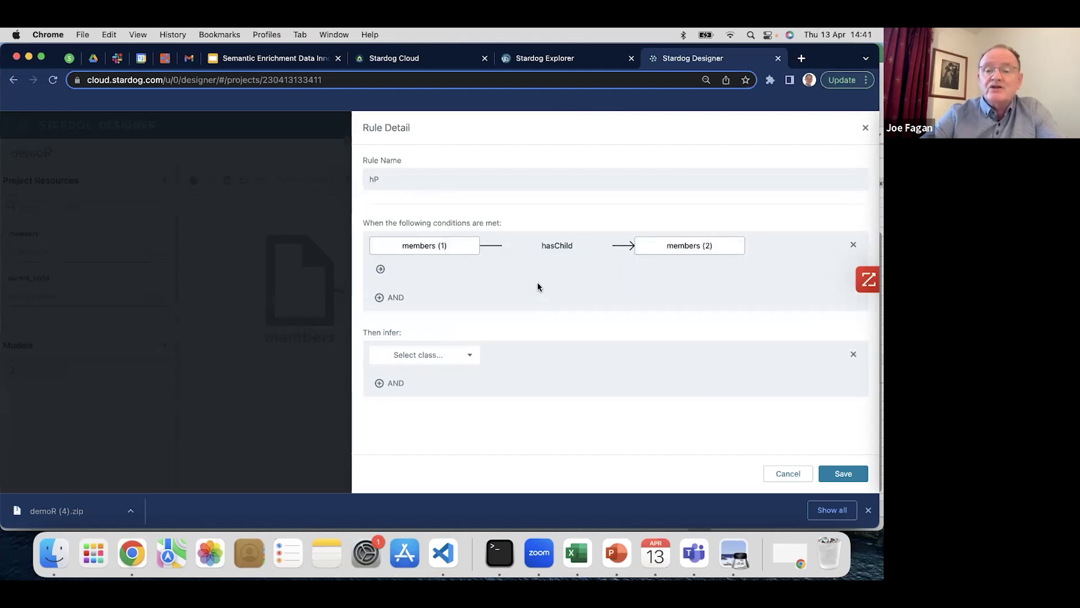
Start the hP rule's inference from members (2) with an outgoing hasParent relationship.
left_click(469, 362)
mouse_move(447, 400)
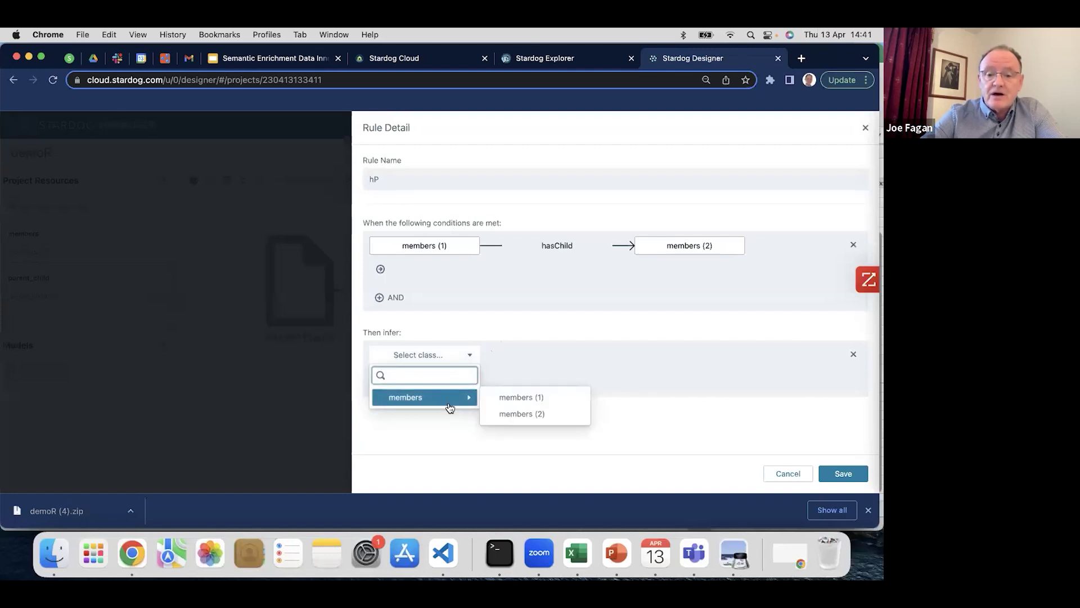
left_click(509, 401)
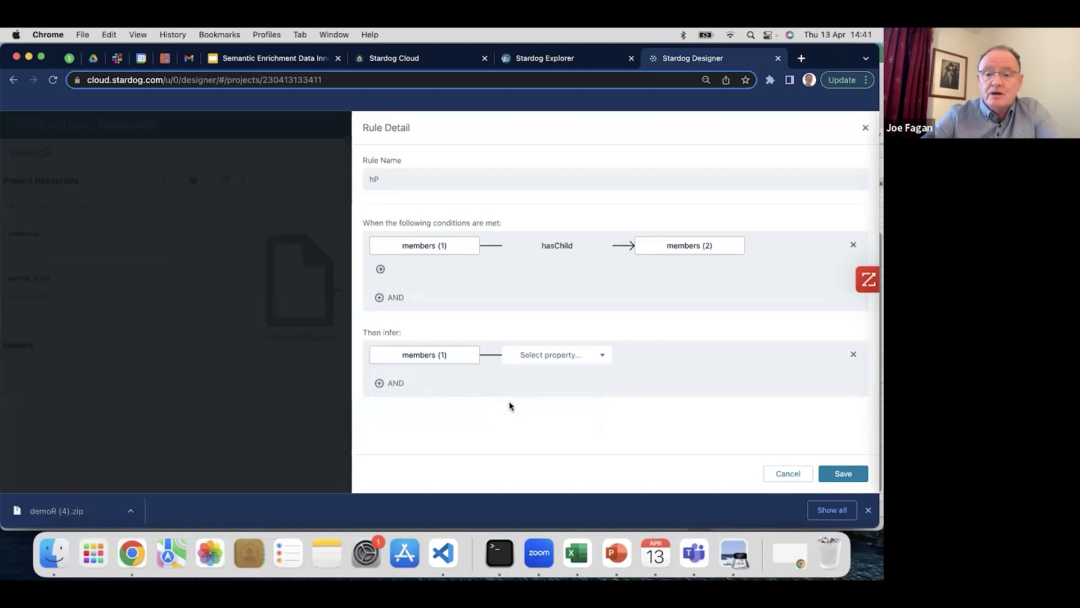
left_click(448, 358)
mouse_move(466, 405)
left_click(508, 414)
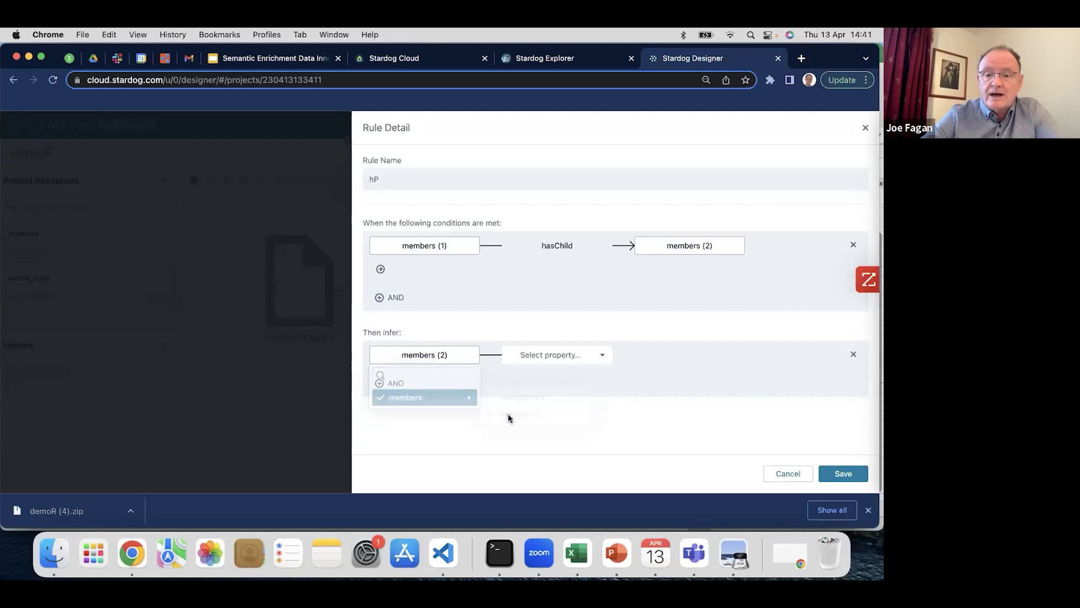
left_click(557, 354)
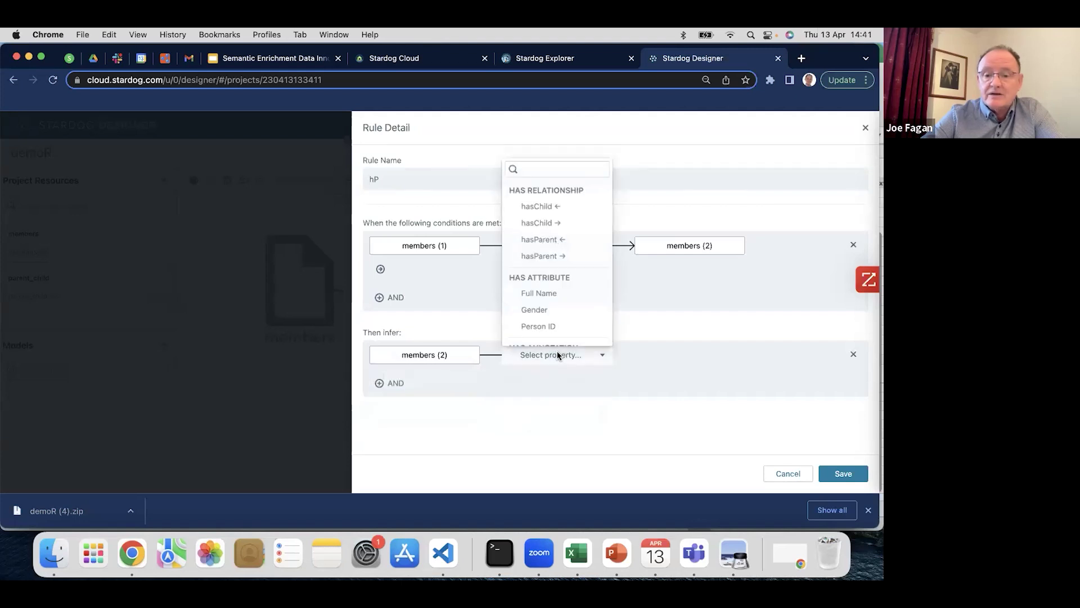
left_click(562, 257)
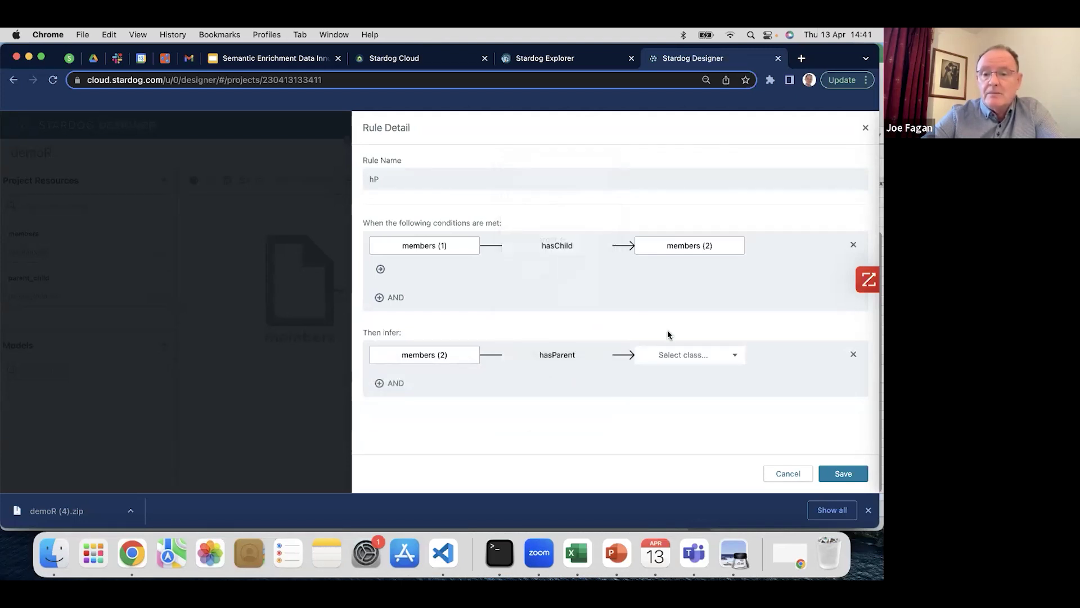
Set members (1) as the target of the inferred hasParent relationship, then save the rule and return to the model.
left_click(692, 355)
mouse_move(698, 406)
left_click(779, 398)
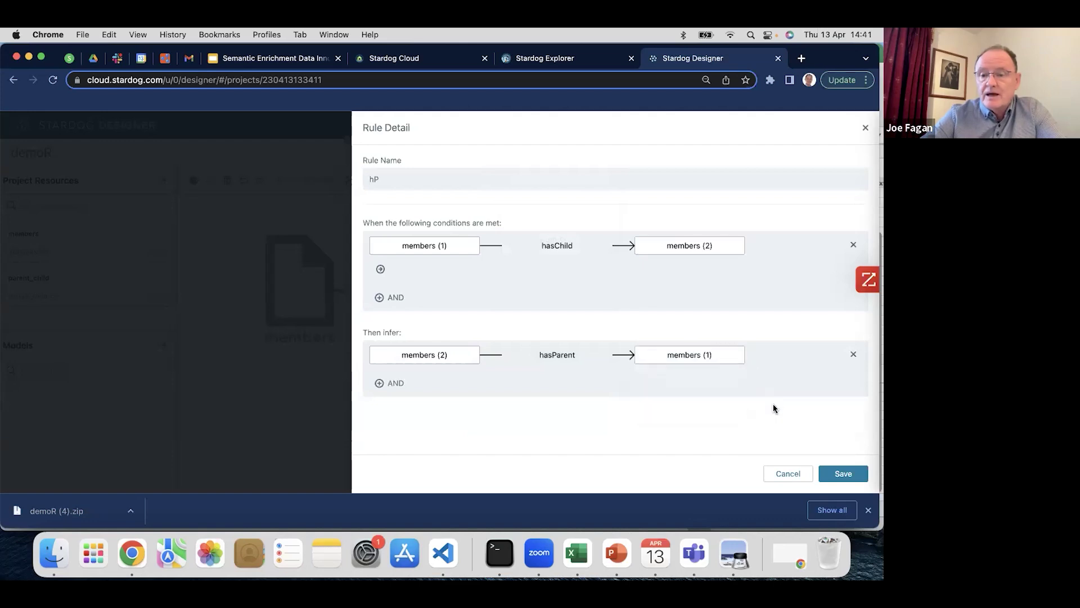
left_click(844, 473)
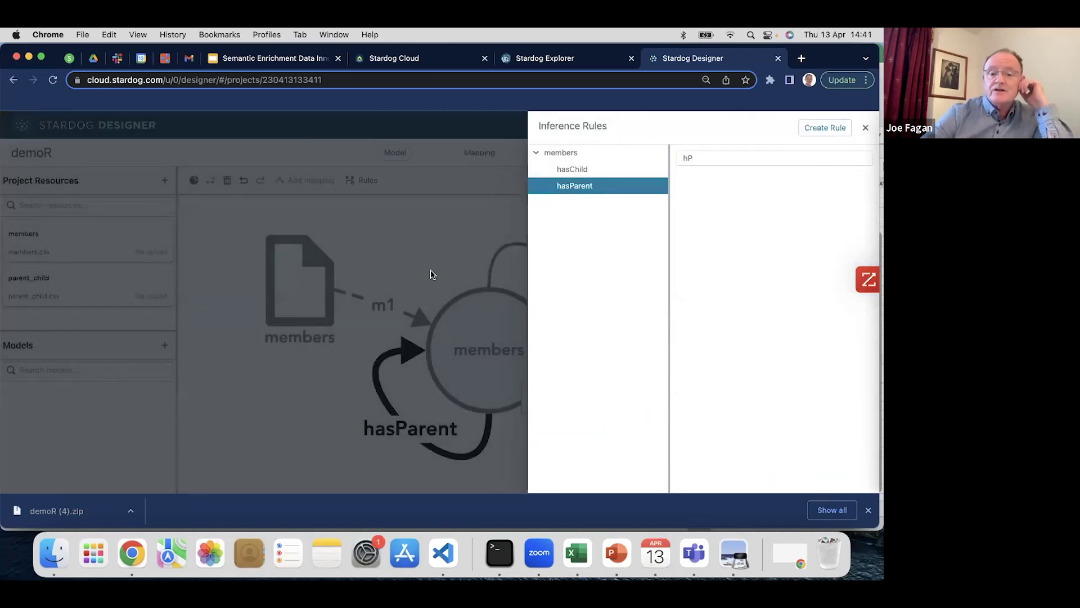
left_click(435, 338)
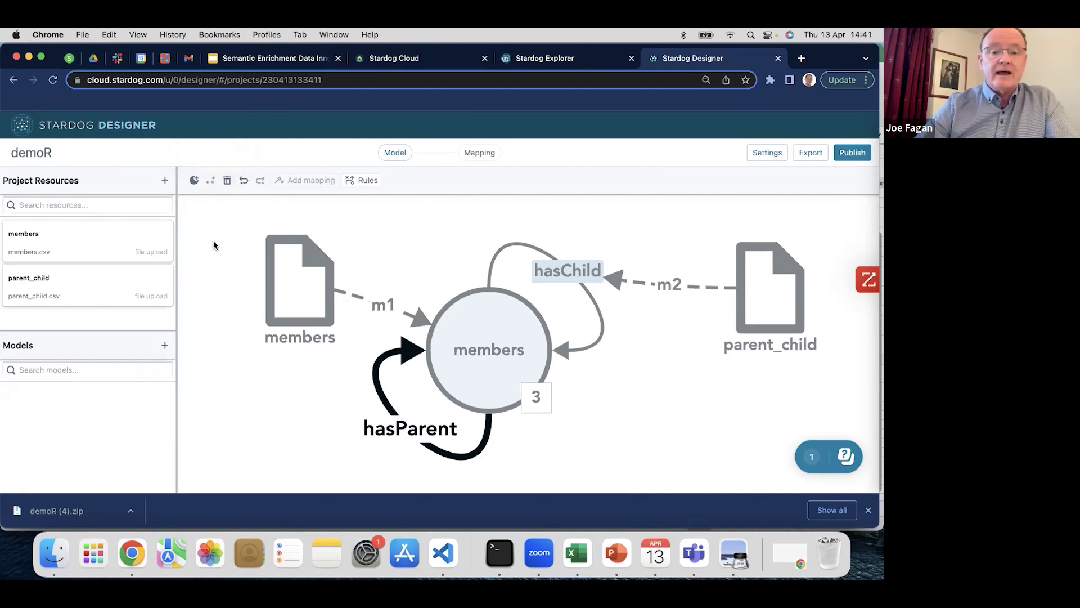
Create a hasSibling relationship with members as both source and target.
left_click(210, 180)
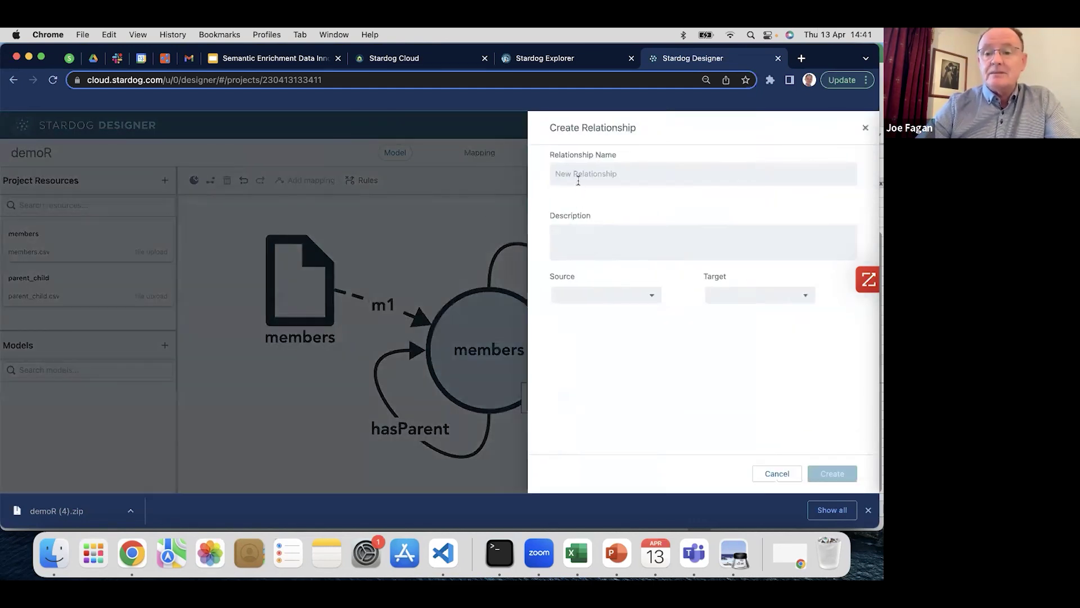
left_click(577, 179)
type("hasSibling")
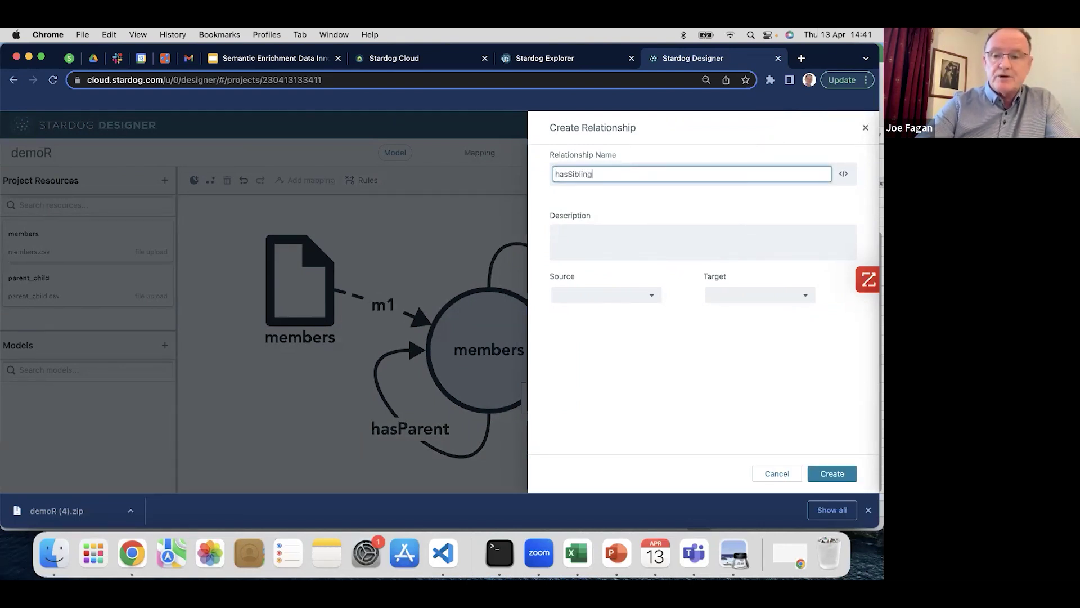
left_click(605, 293)
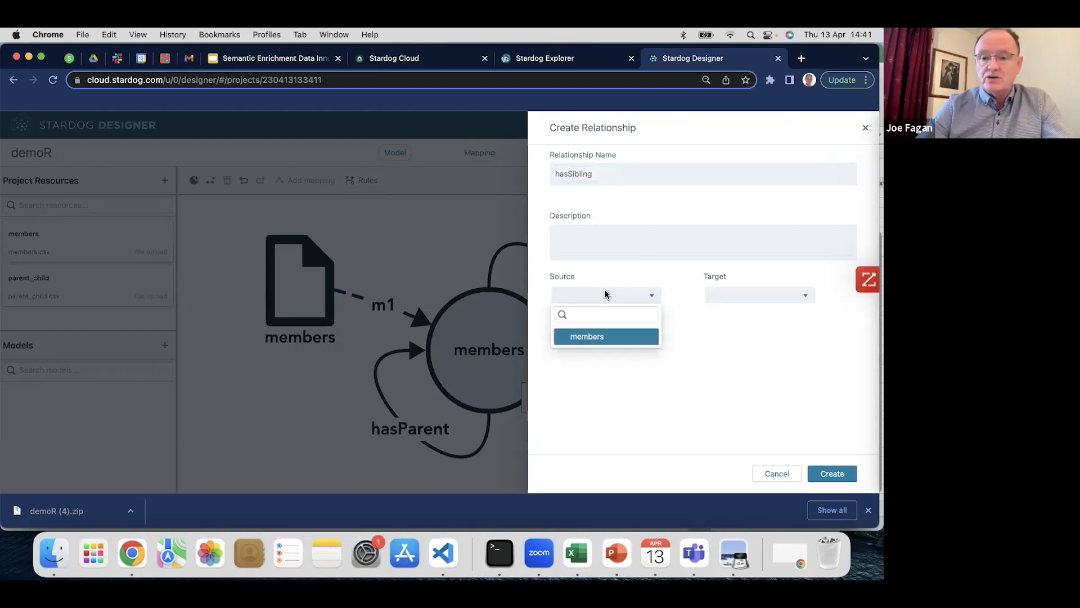
left_click(598, 336)
left_click(741, 295)
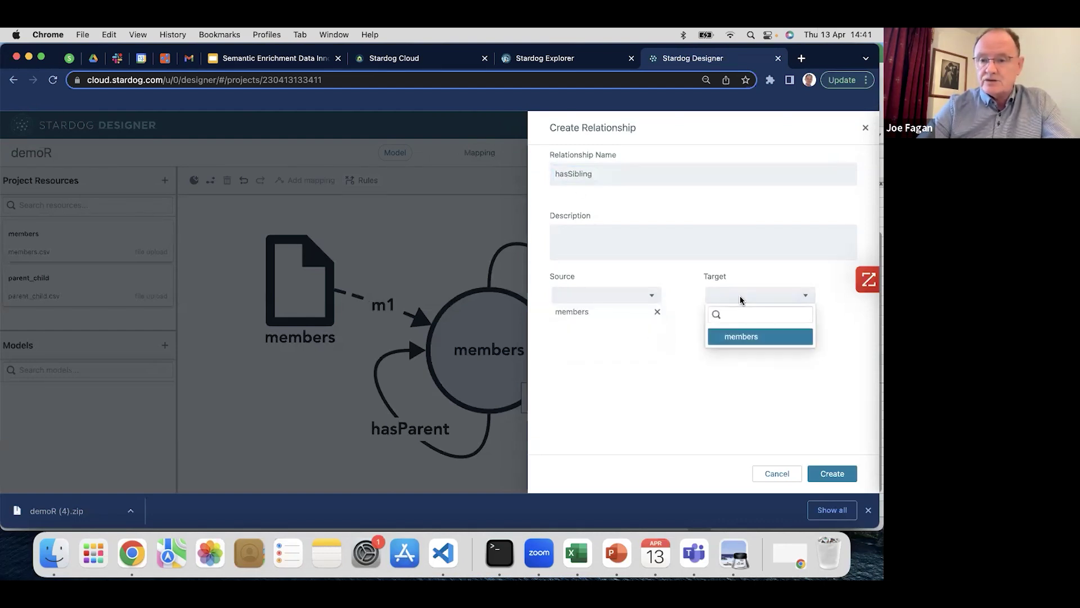
left_click(745, 336)
left_click(824, 470)
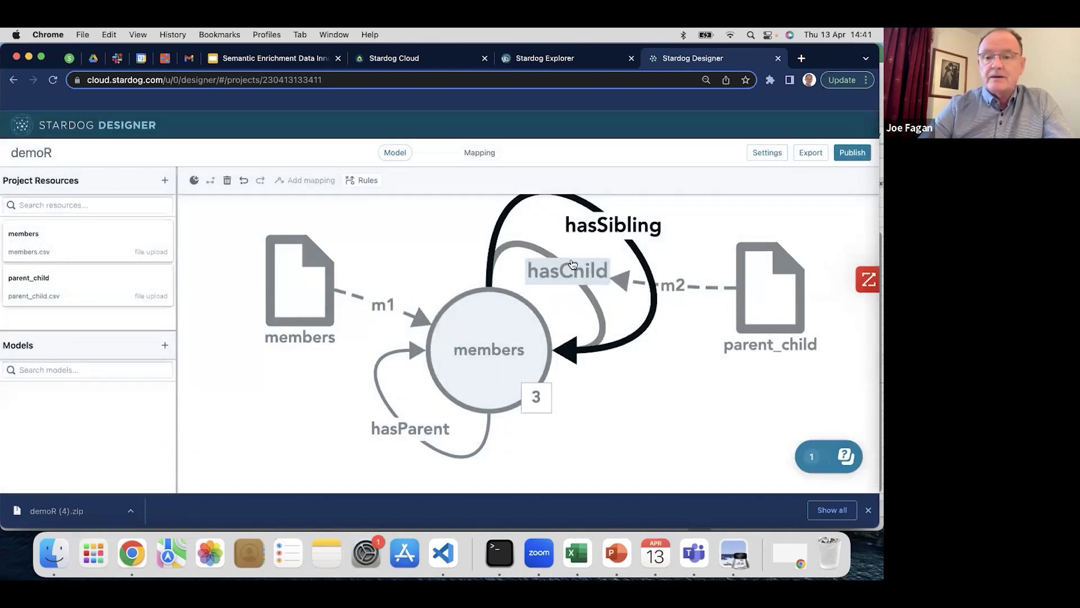
Create a new inference rule and name it hS.
scroll(597, 236, "up", 3)
scroll(601, 232, "down", 5)
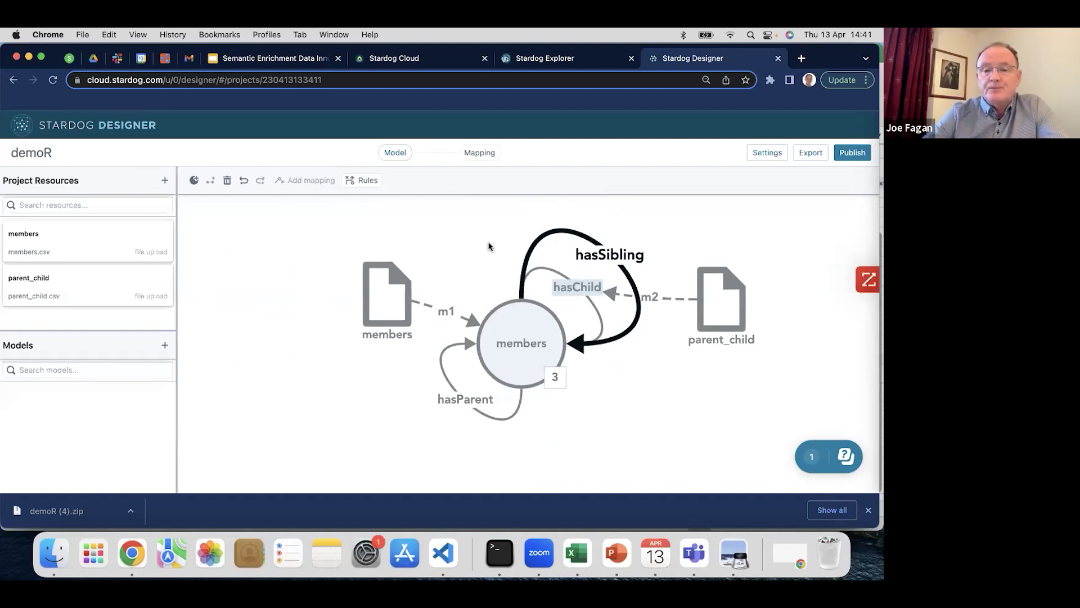
left_click(368, 180)
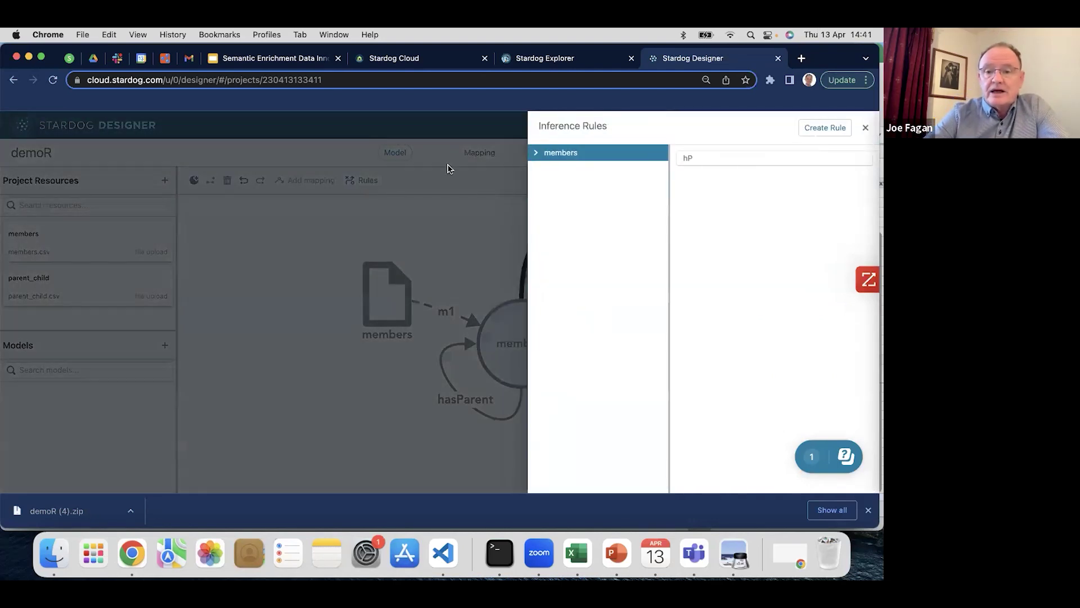
left_click(811, 131)
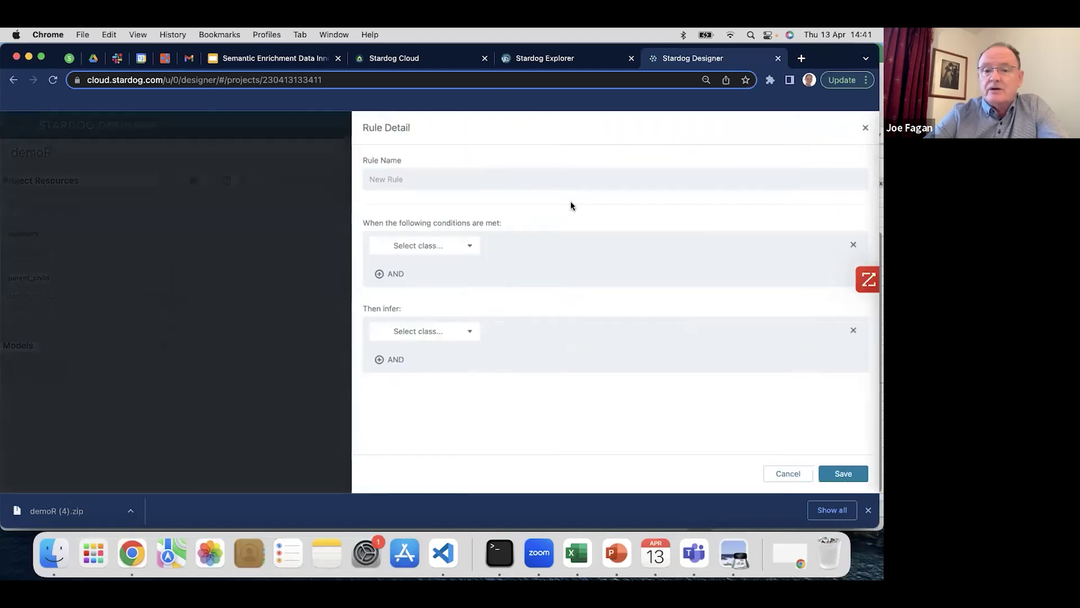
left_click(513, 180)
type("hS")
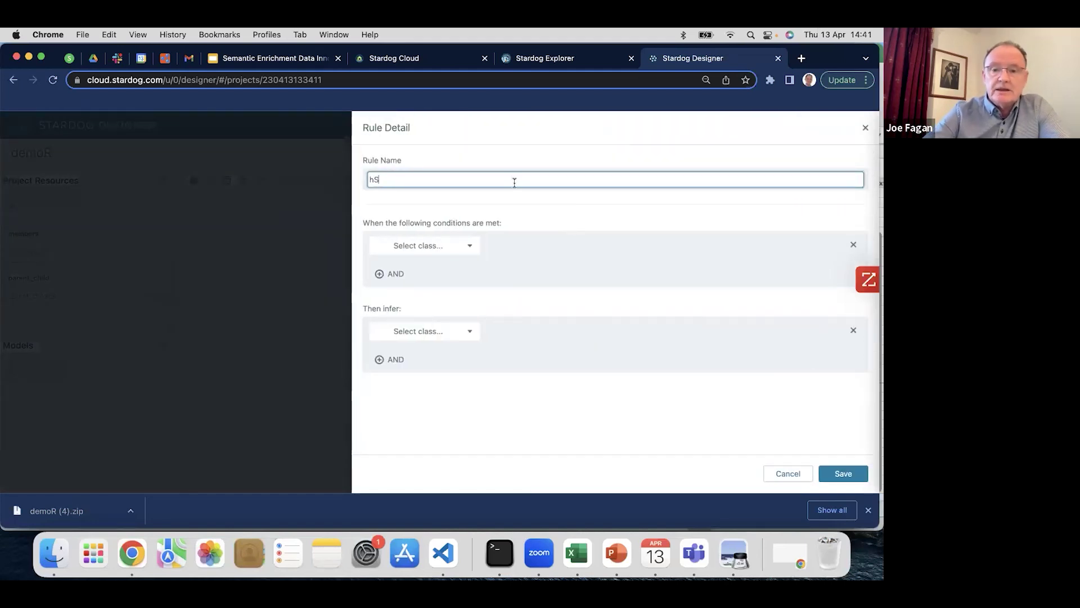
Define the hS rule's first condition as members with an outgoing hasParent relationship to a new instance of members.
left_click(457, 247)
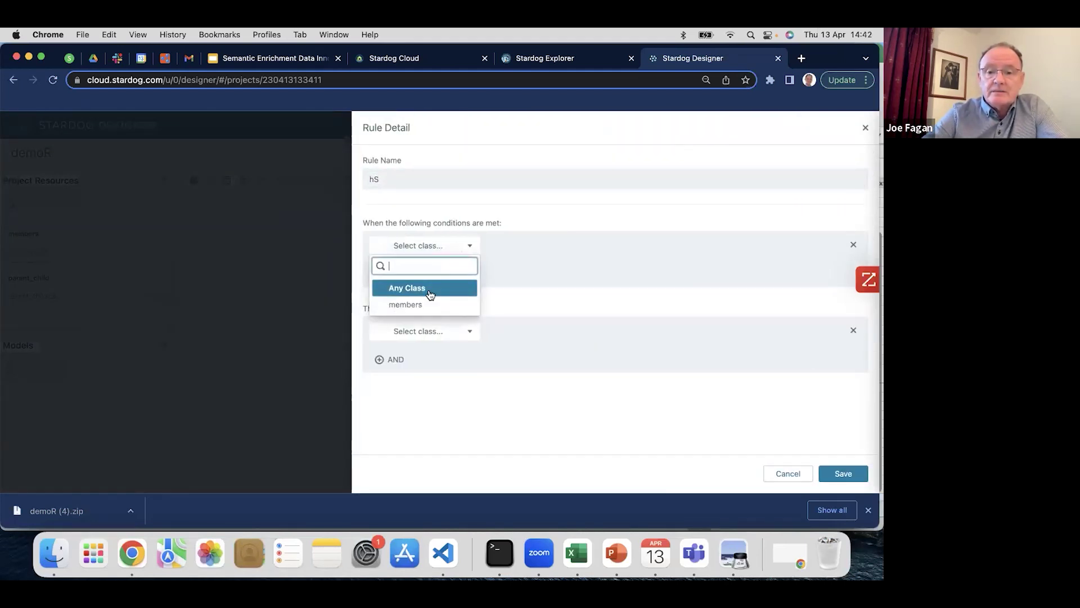
left_click(428, 305)
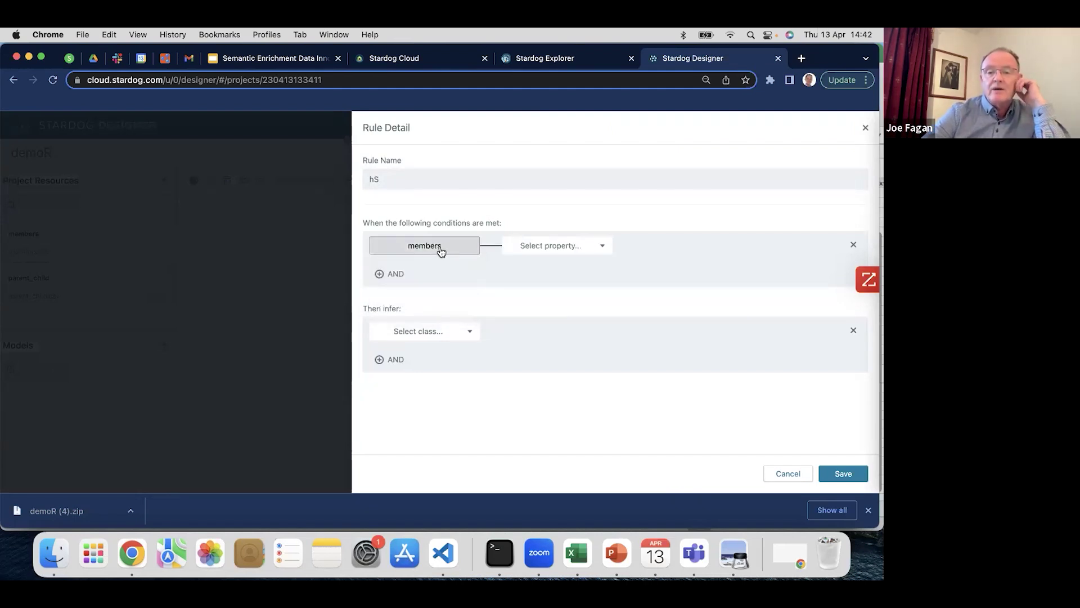
left_click(546, 246)
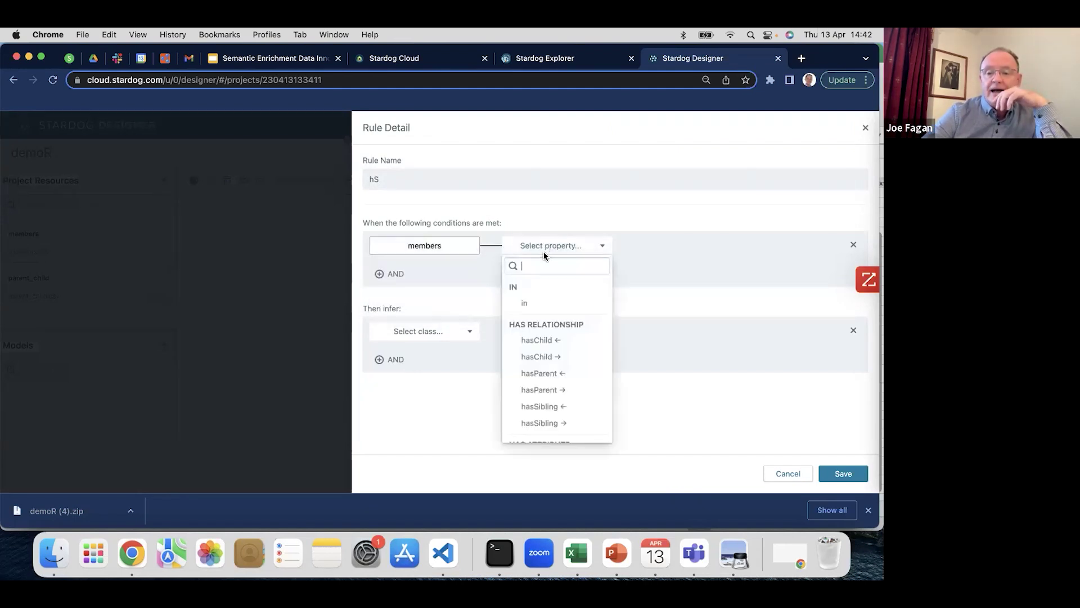
left_click(567, 389)
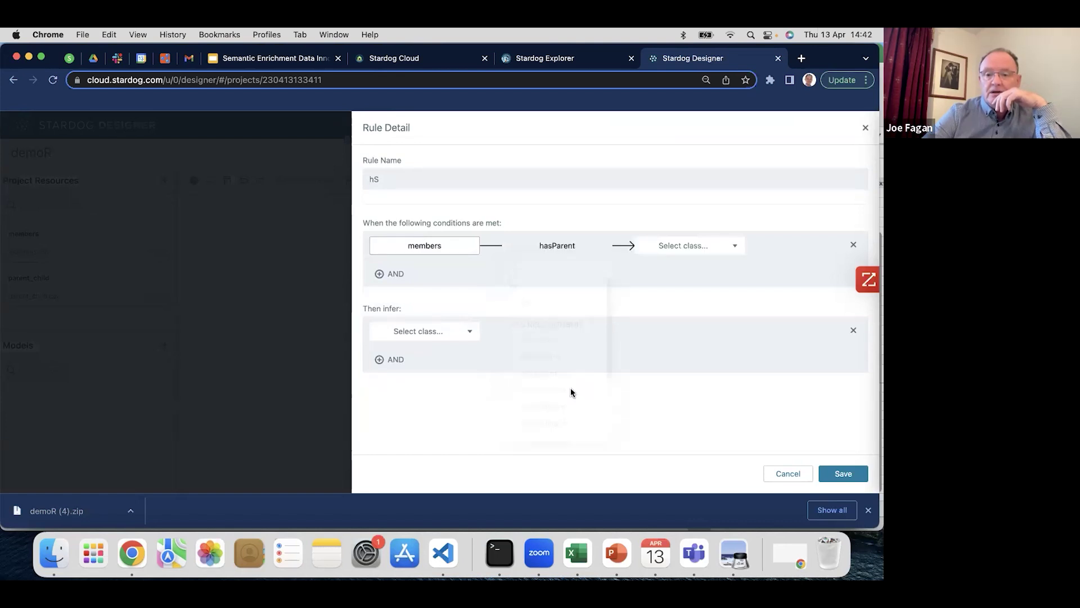
left_click(701, 245)
mouse_move(702, 310)
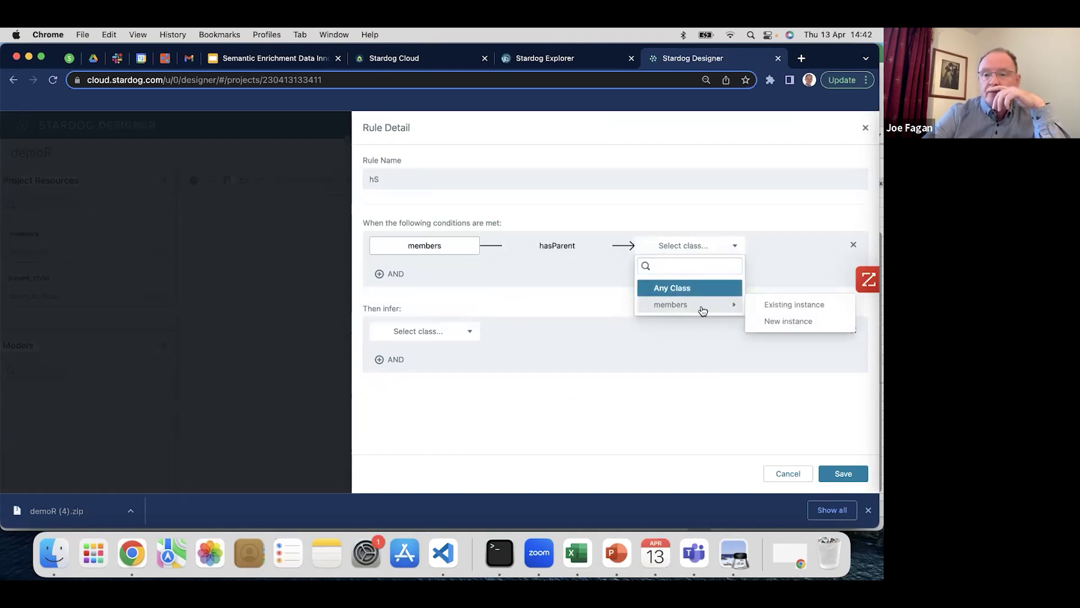
left_click(781, 320)
Extend the hS condition from members (2) with an outgoing hasChild relationship to a new instance of members.
left_click(383, 270)
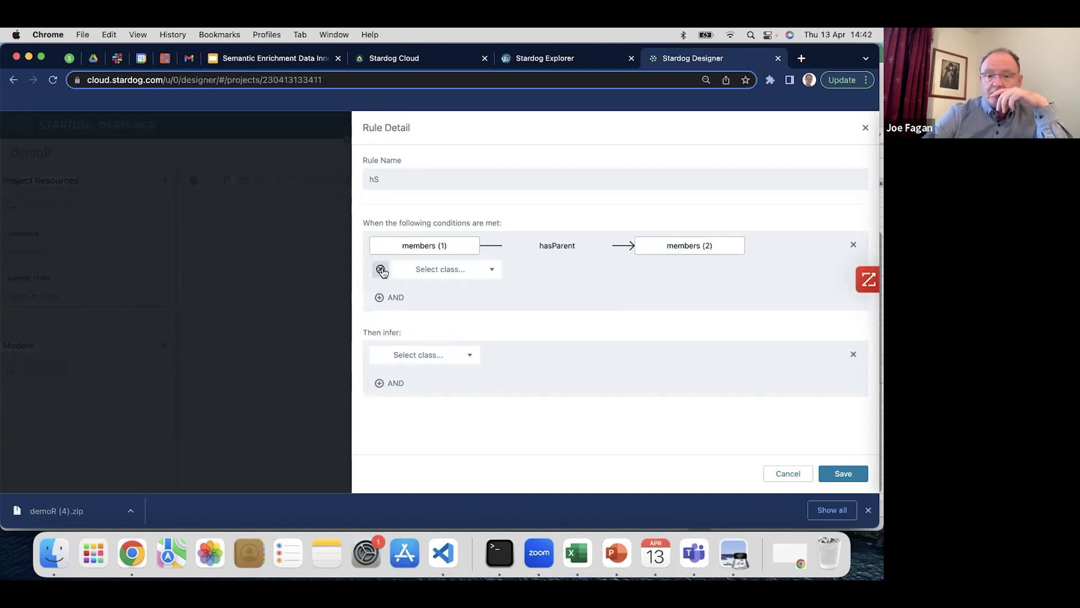
left_click(446, 268)
mouse_move(453, 316)
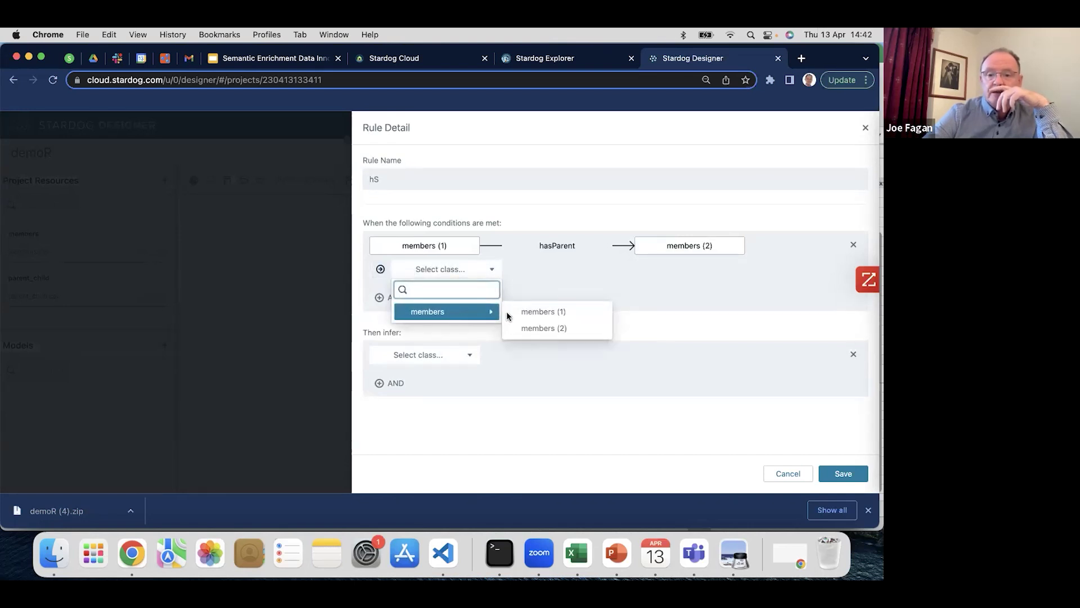
left_click(533, 329)
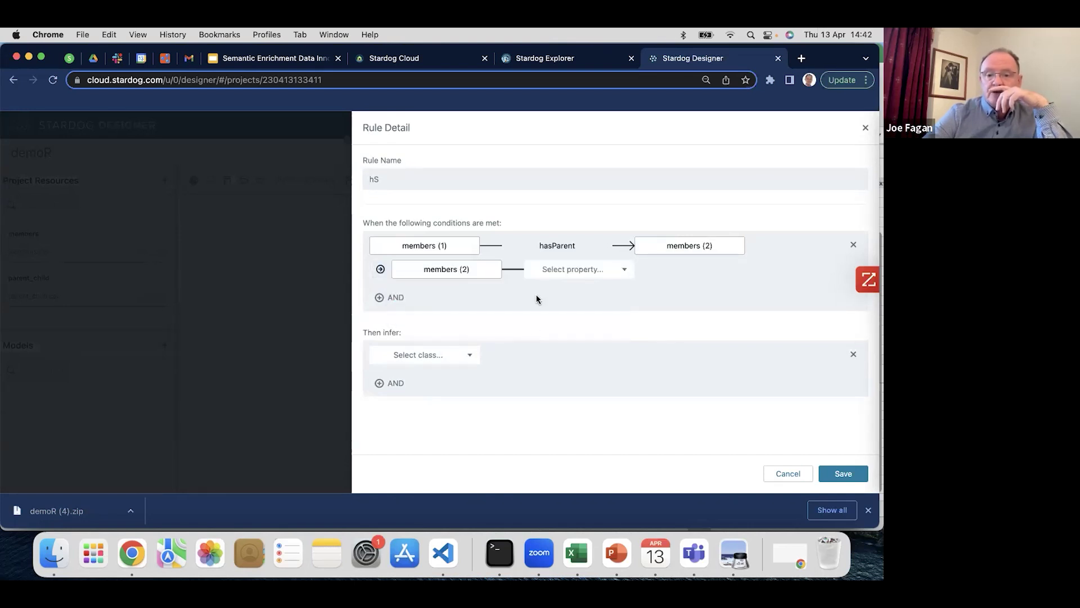
left_click(584, 269)
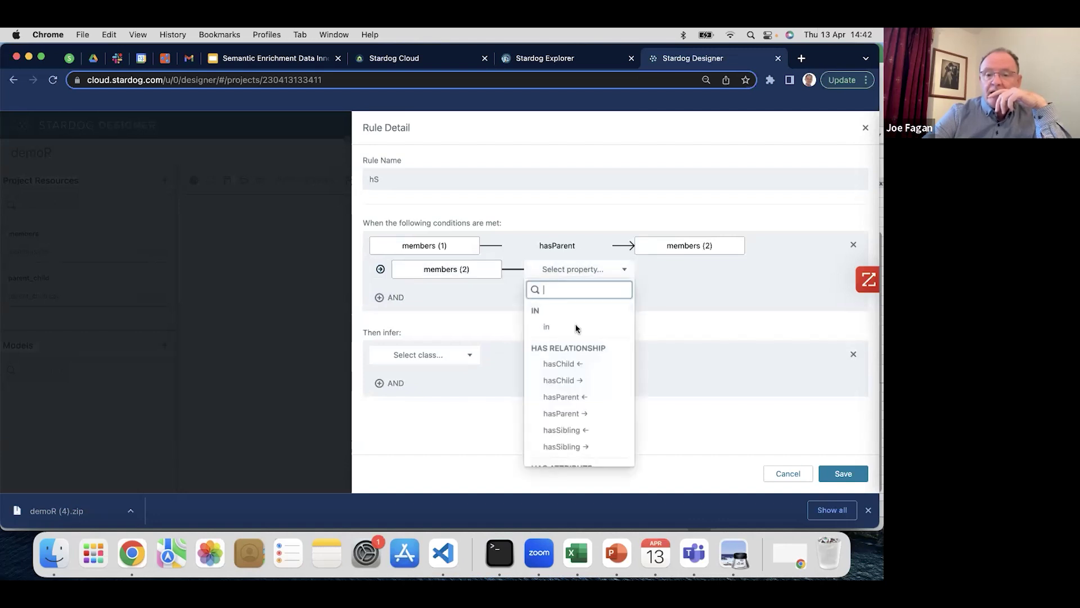
left_click(588, 379)
left_click(710, 269)
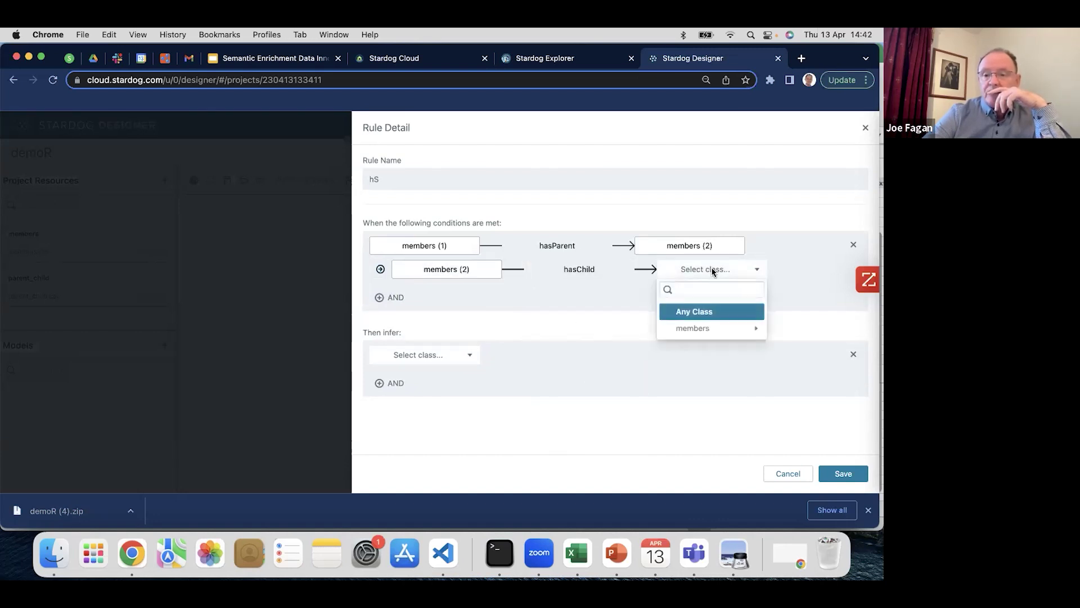
mouse_move(717, 328)
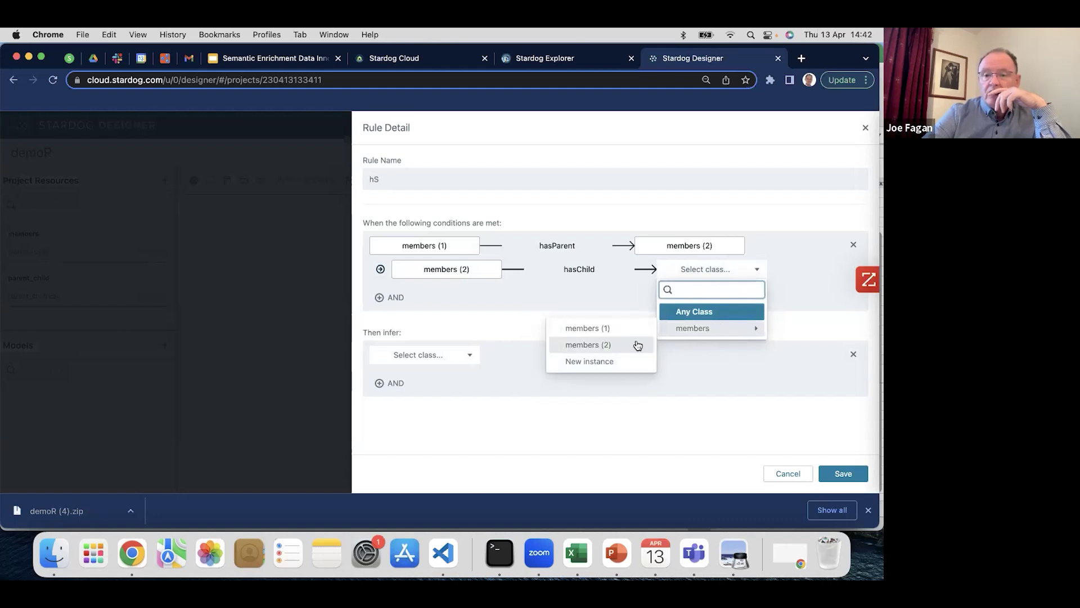
left_click(636, 362)
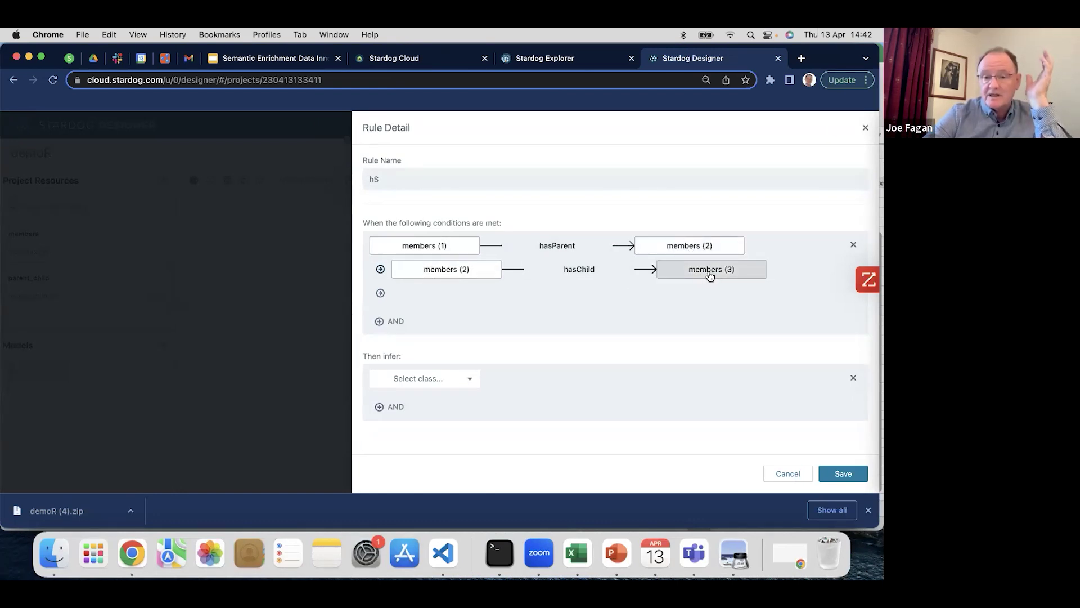
Infer an outgoing hasSibling relationship from members (1) to members (3), then save the hS rule and return to the model.
left_click(427, 374)
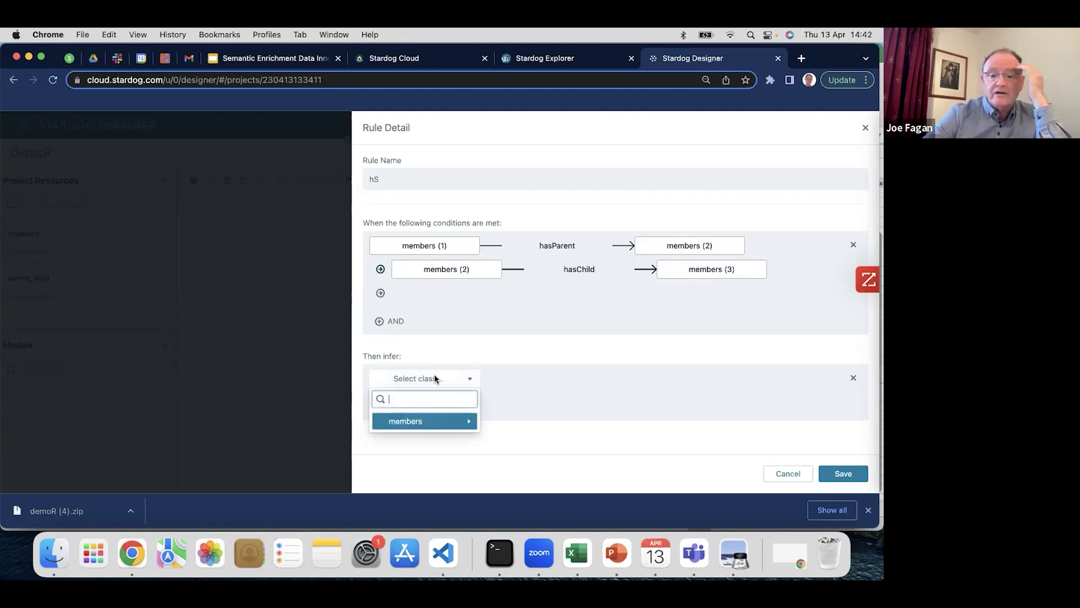
mouse_move(428, 422)
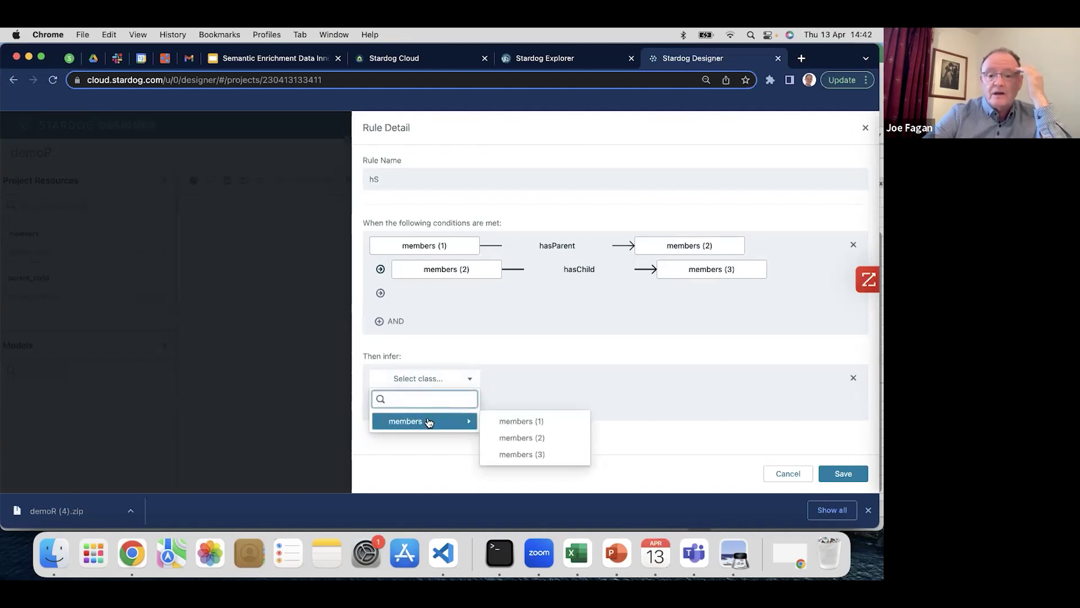
left_click(509, 422)
left_click(556, 376)
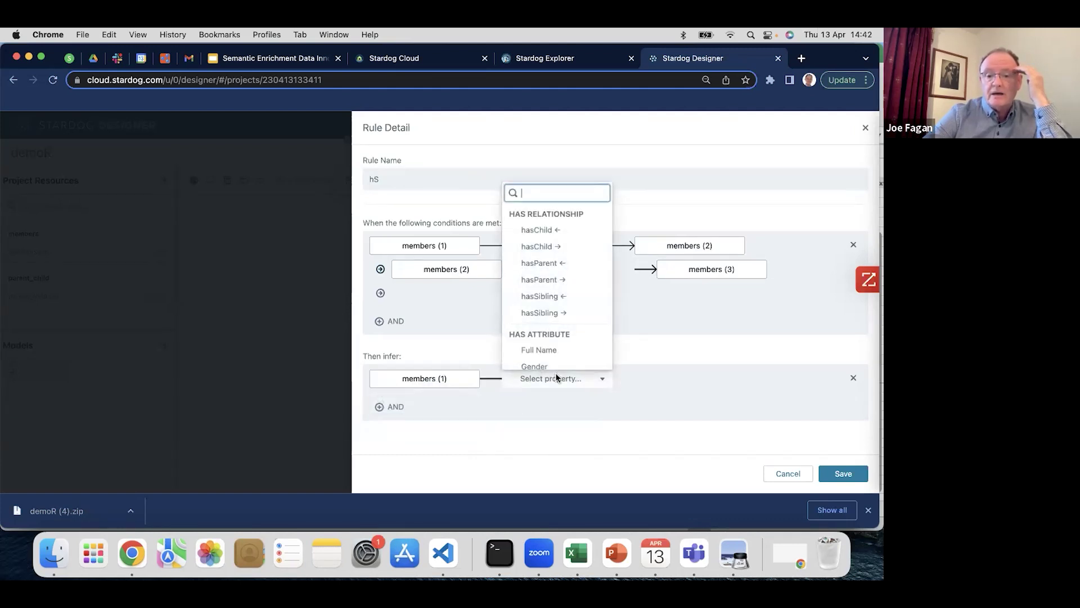
left_click(567, 312)
left_click(668, 382)
mouse_move(692, 420)
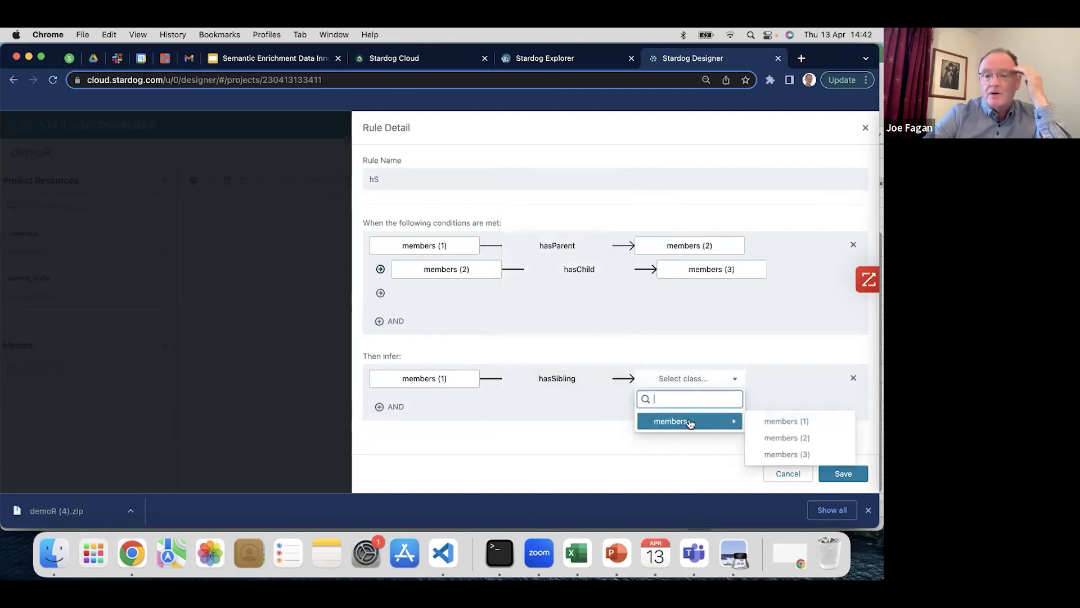
left_click(787, 455)
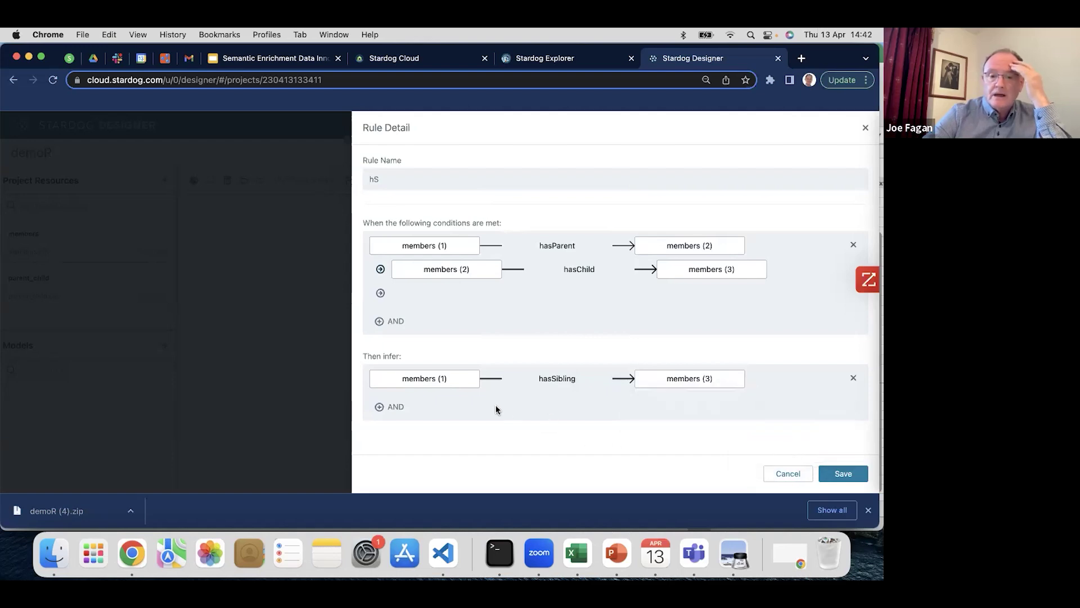
left_click(843, 473)
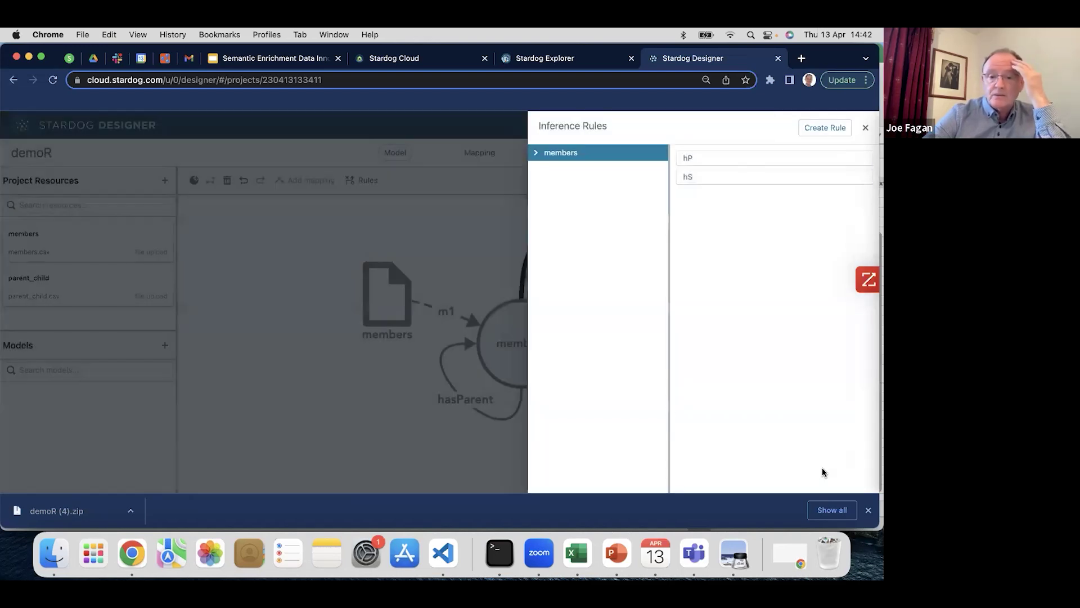
left_click(364, 383)
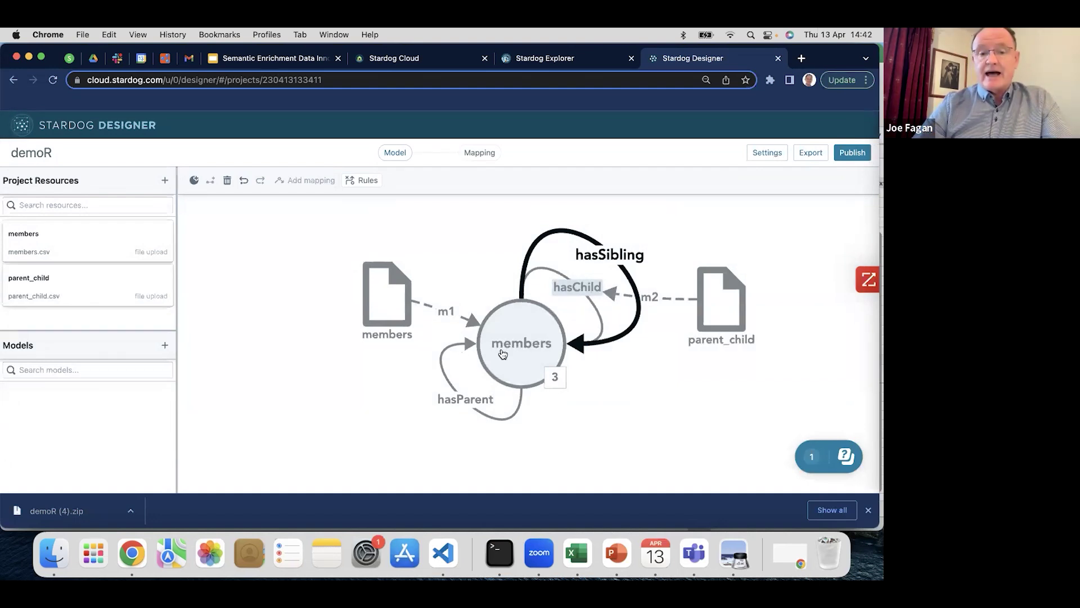
Spread out the diagram by moving the members class slightly down-left and the members file farther up-left, then clear the selection.
left_click_drag(516, 342, 485, 354)
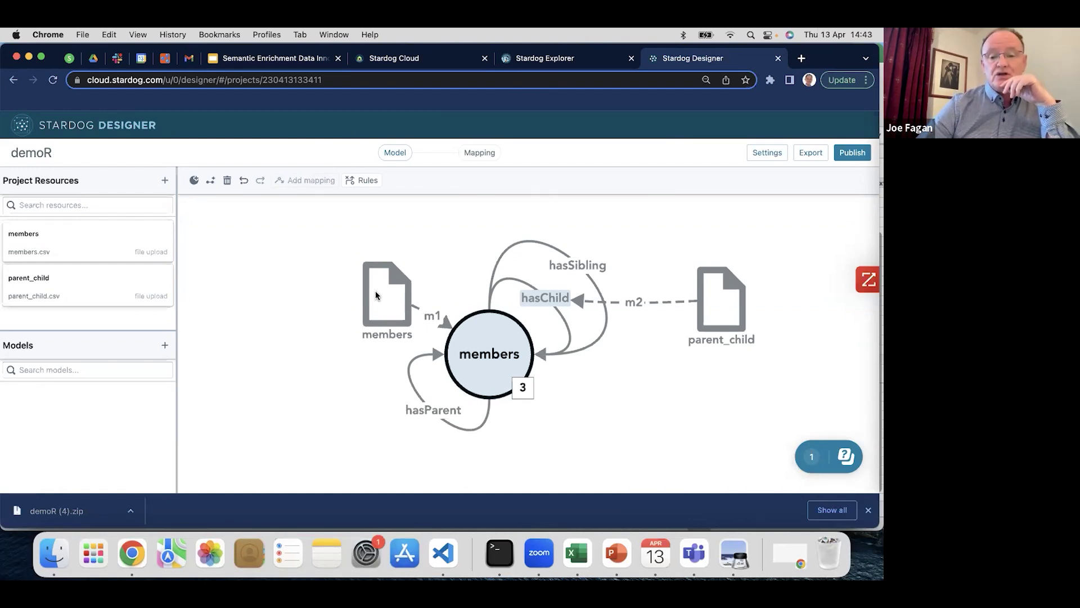
left_click_drag(377, 295, 287, 274)
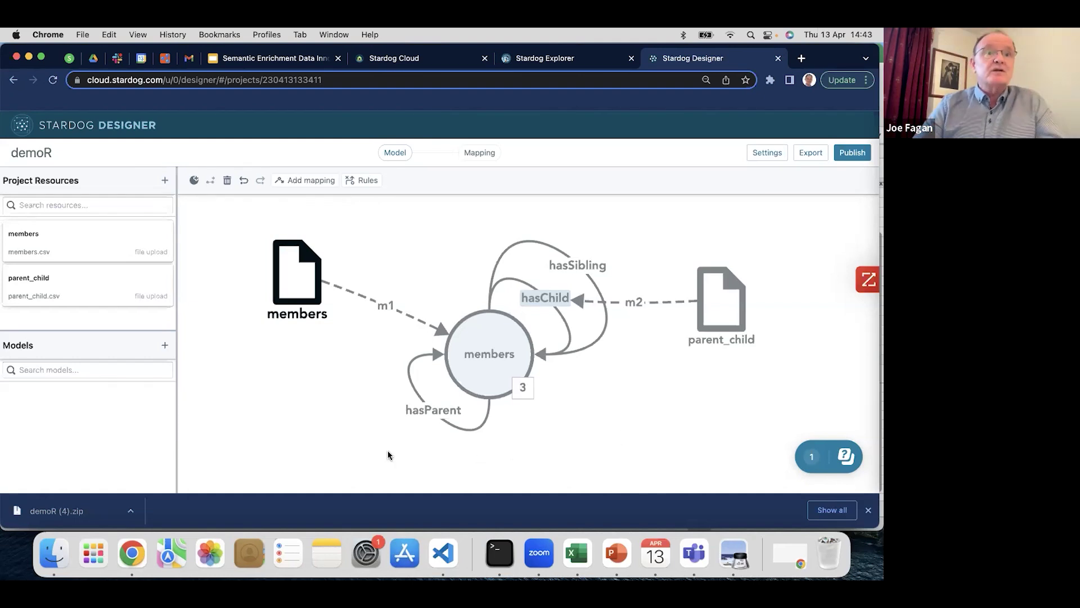
left_click(352, 437)
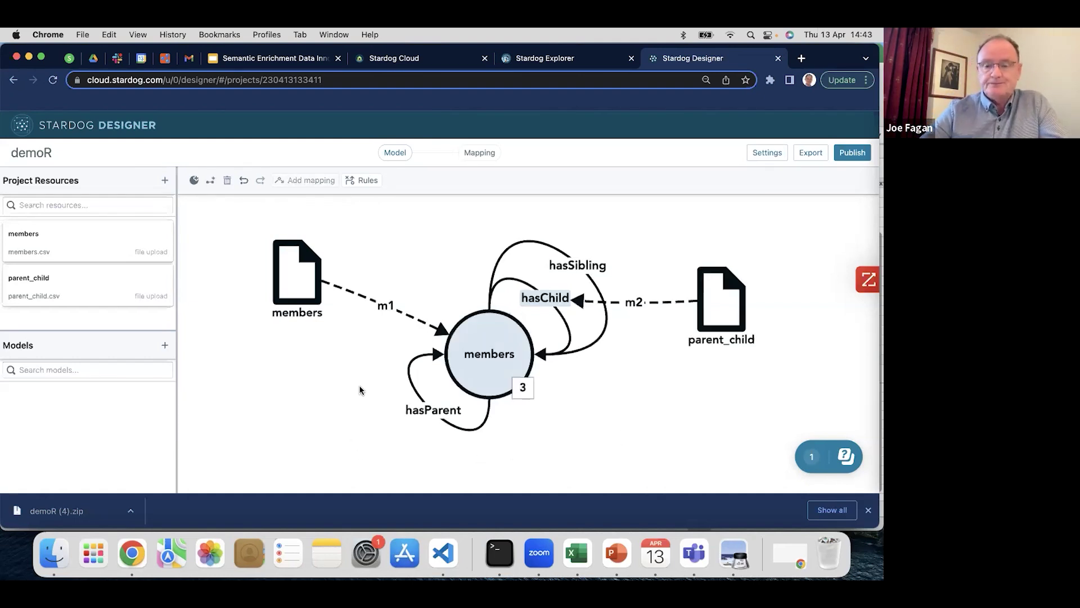
Create a hasCousin relationship with members as both source and target.
left_click(209, 181)
left_click(616, 175)
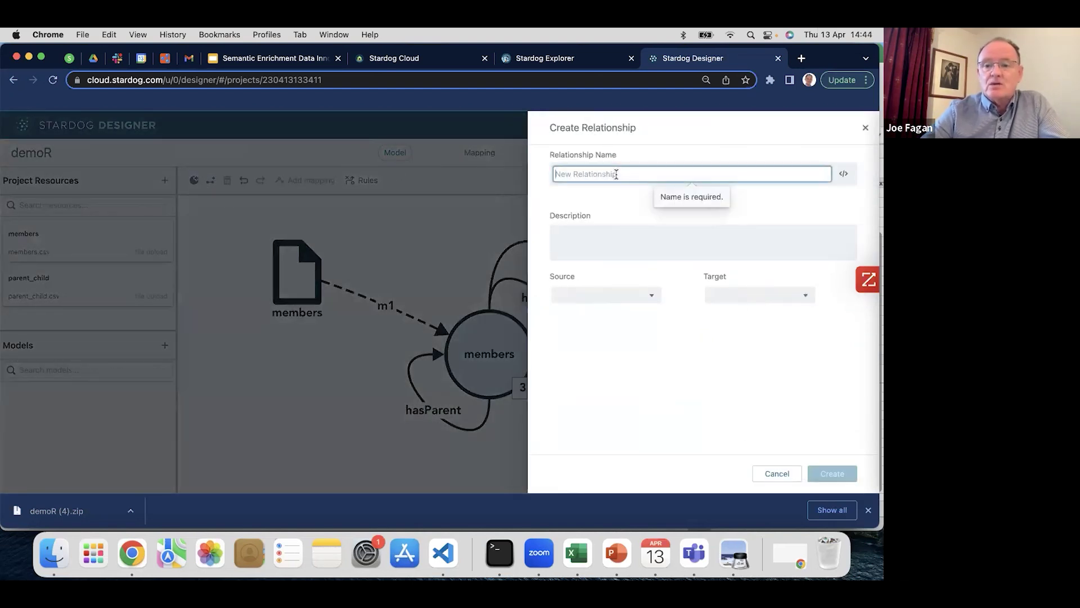
type("hasCousin")
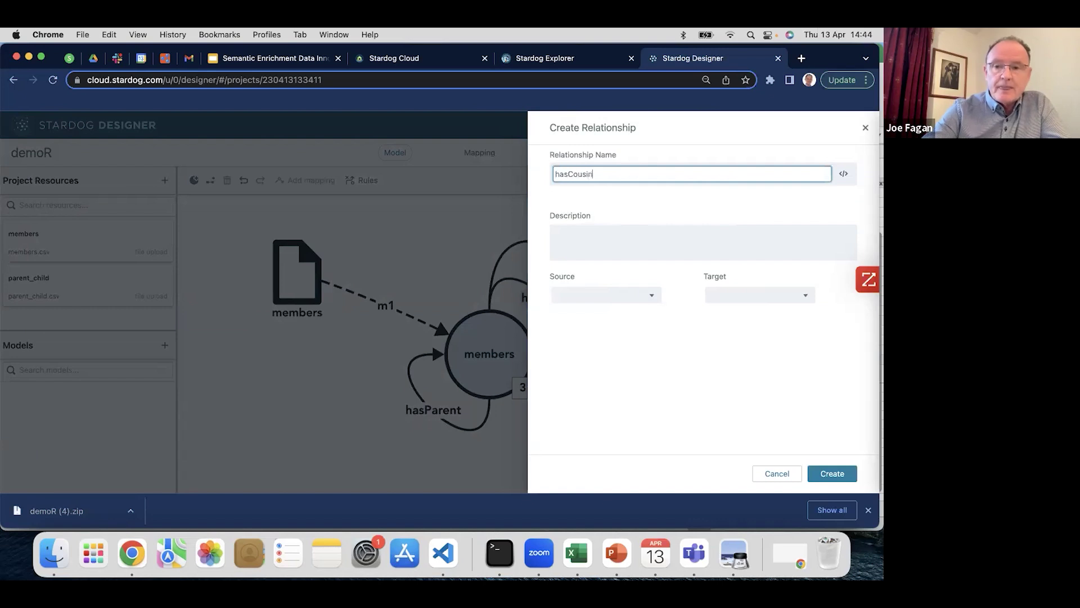
left_click(669, 214)
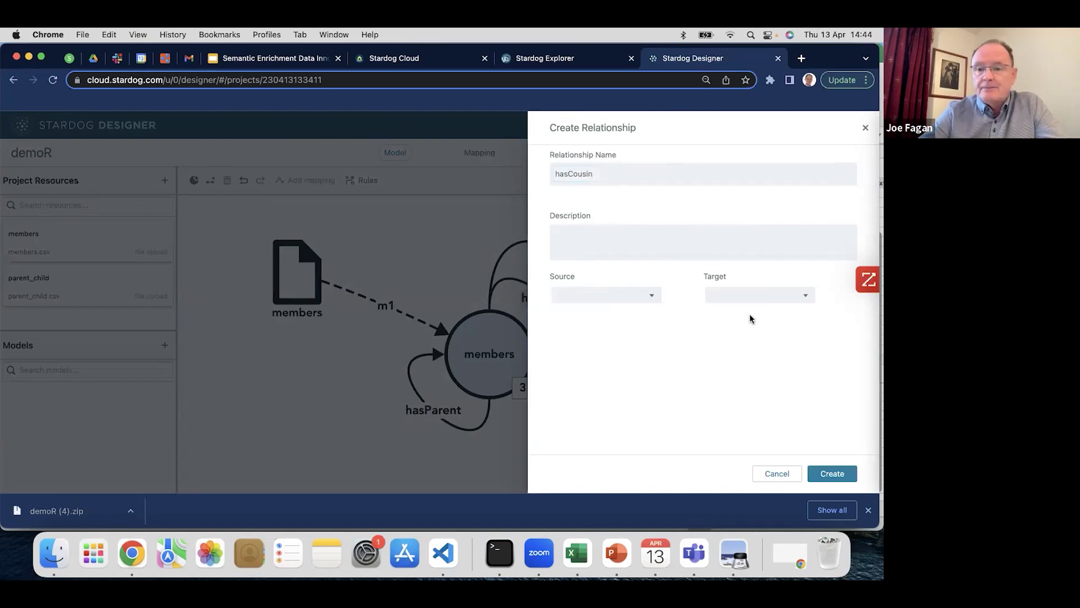
left_click(601, 296)
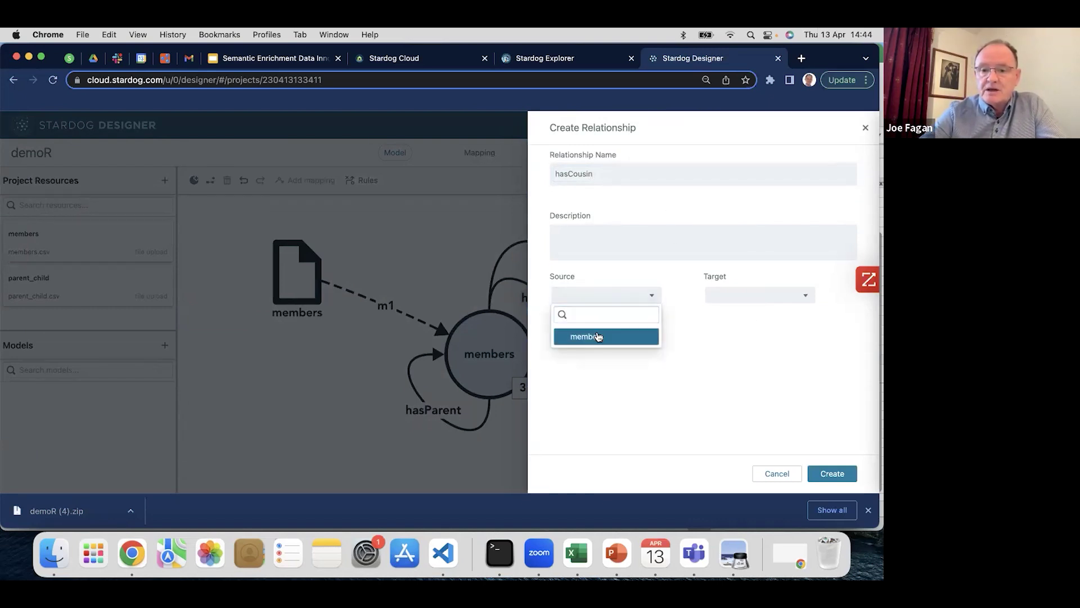
left_click(598, 336)
left_click(757, 295)
left_click(762, 336)
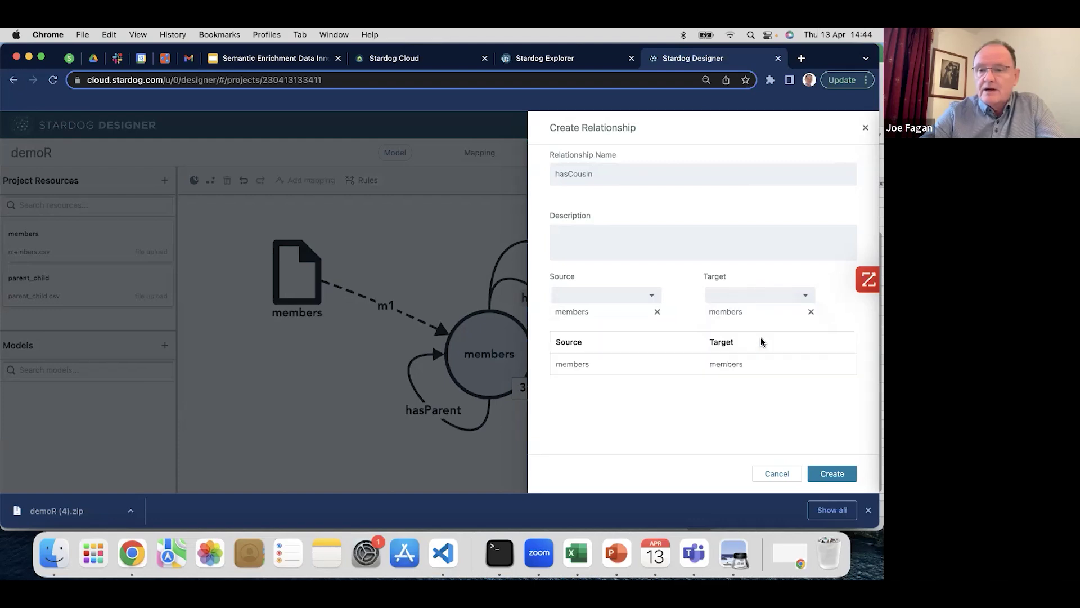
left_click(832, 473)
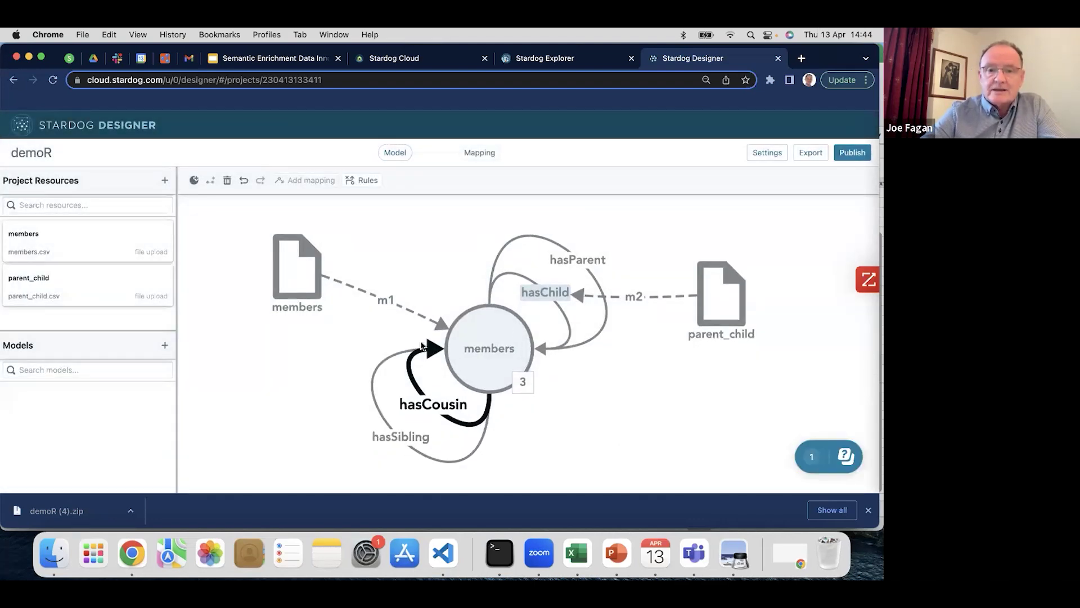
Create a new inference rule and name it hC.
left_click(366, 180)
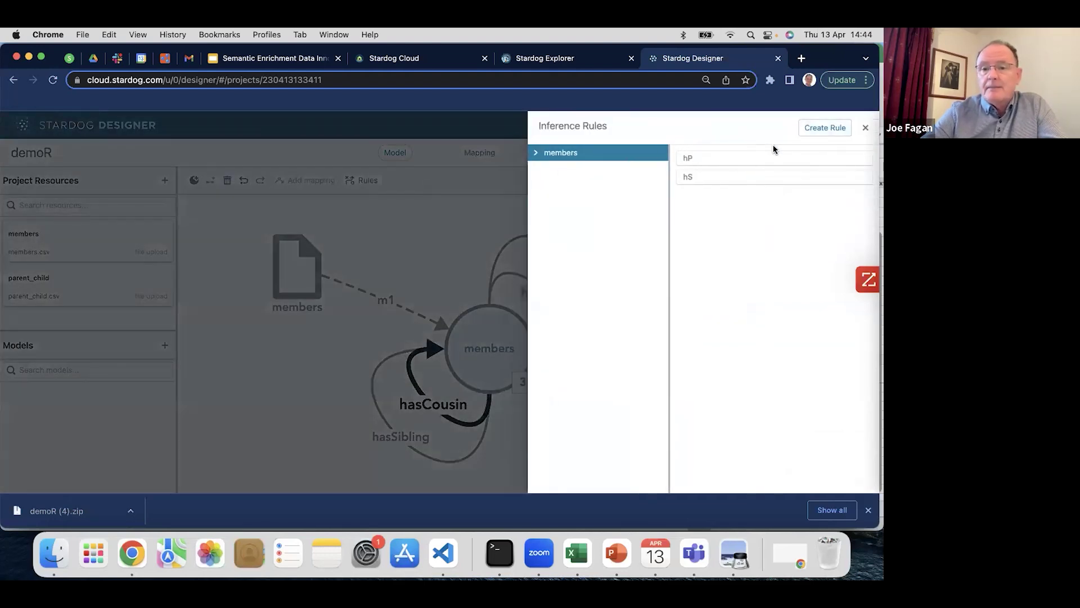
left_click(810, 133)
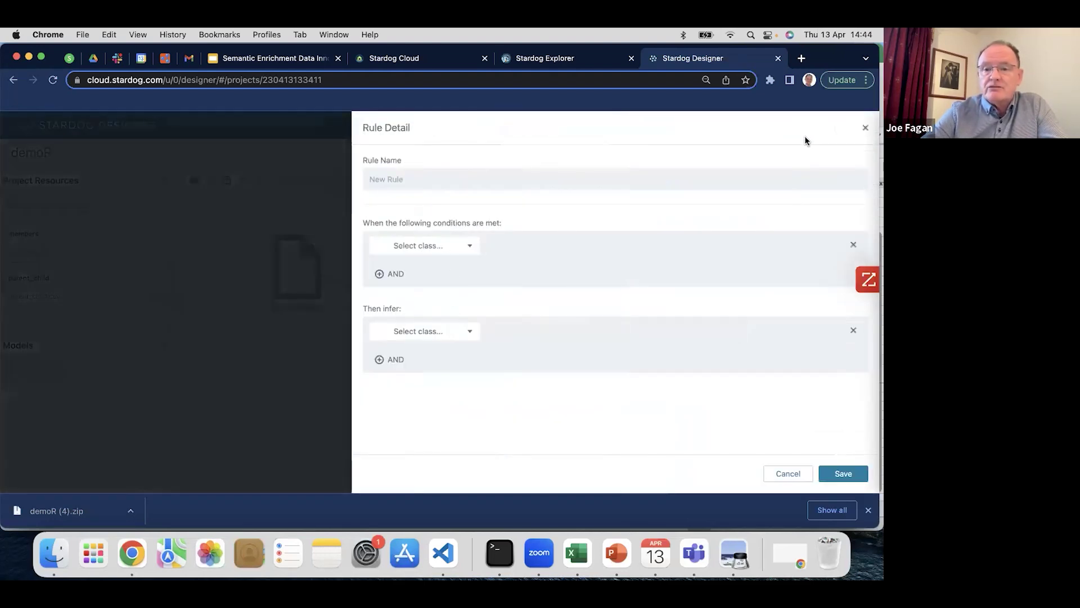
left_click(398, 177)
type("hC")
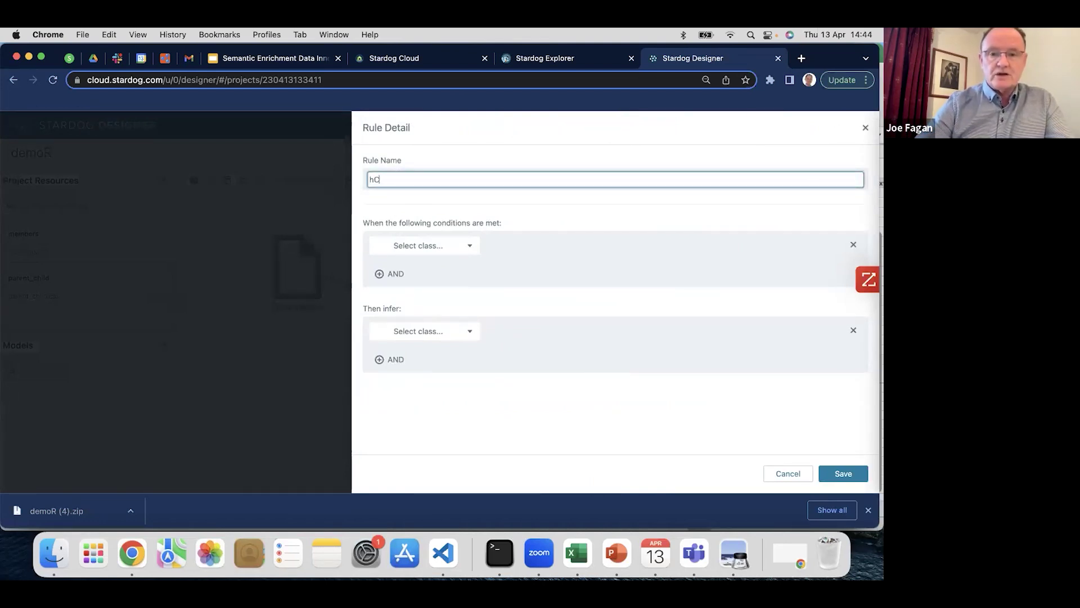
Set the hC rule's first condition to members (1) with an outgoing hasParent relationship to a new members instance.
left_click(445, 247)
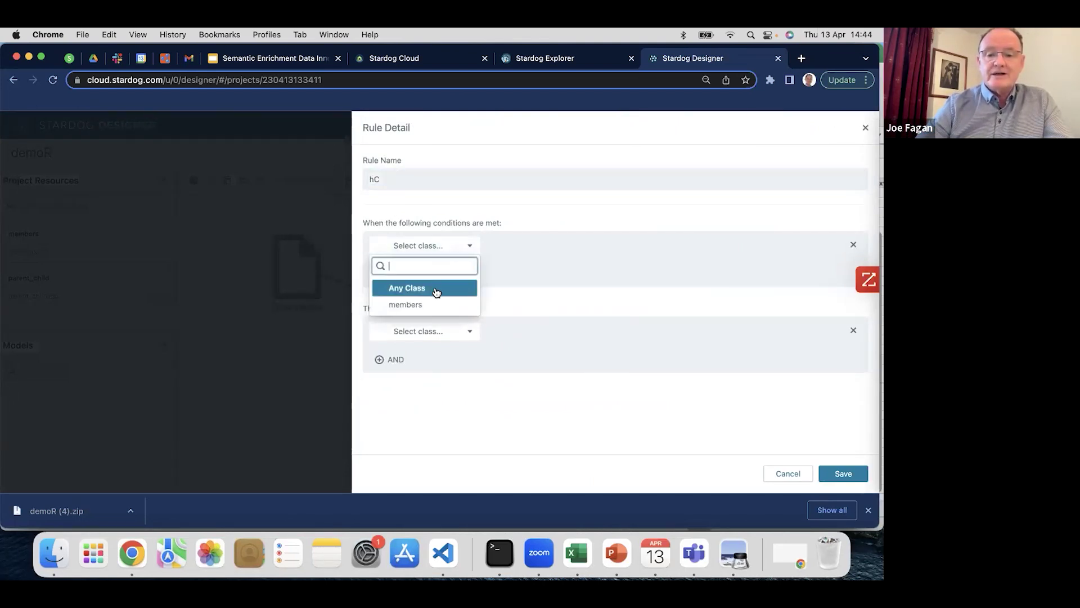
left_click(431, 306)
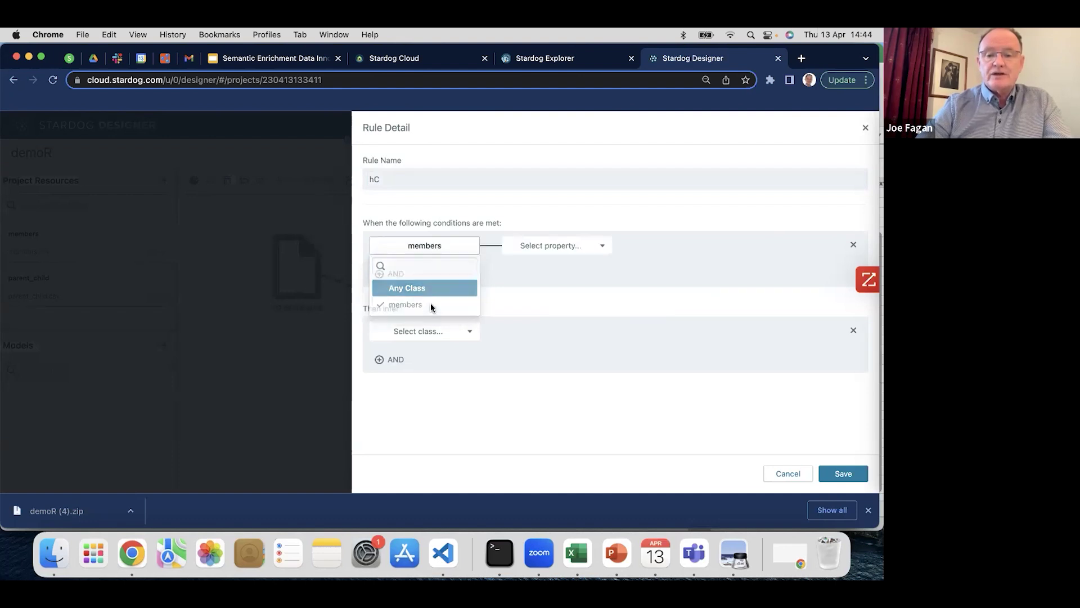
left_click(531, 247)
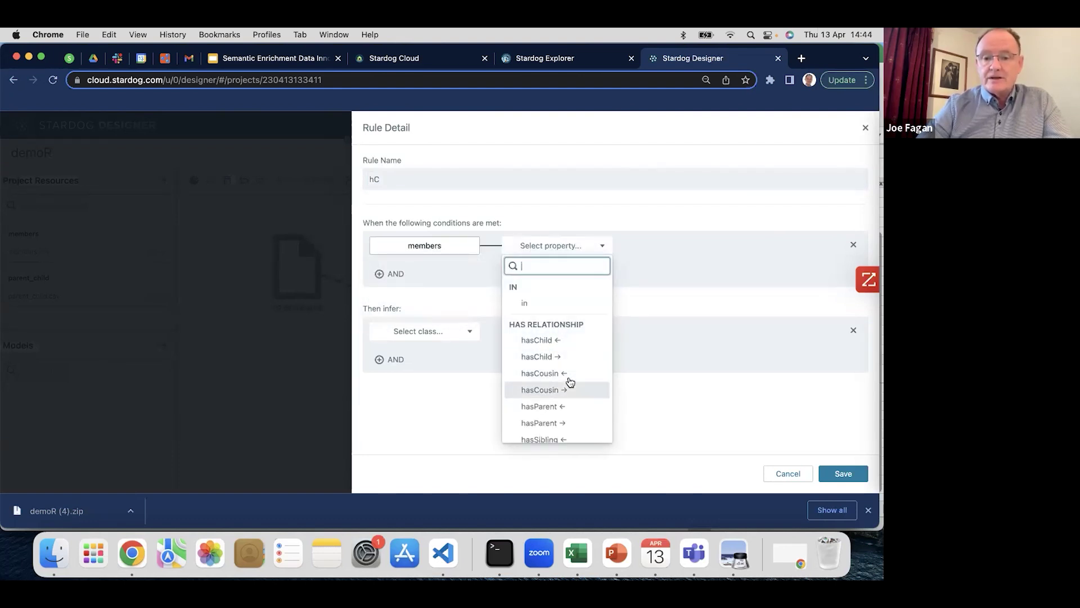
left_click(575, 416)
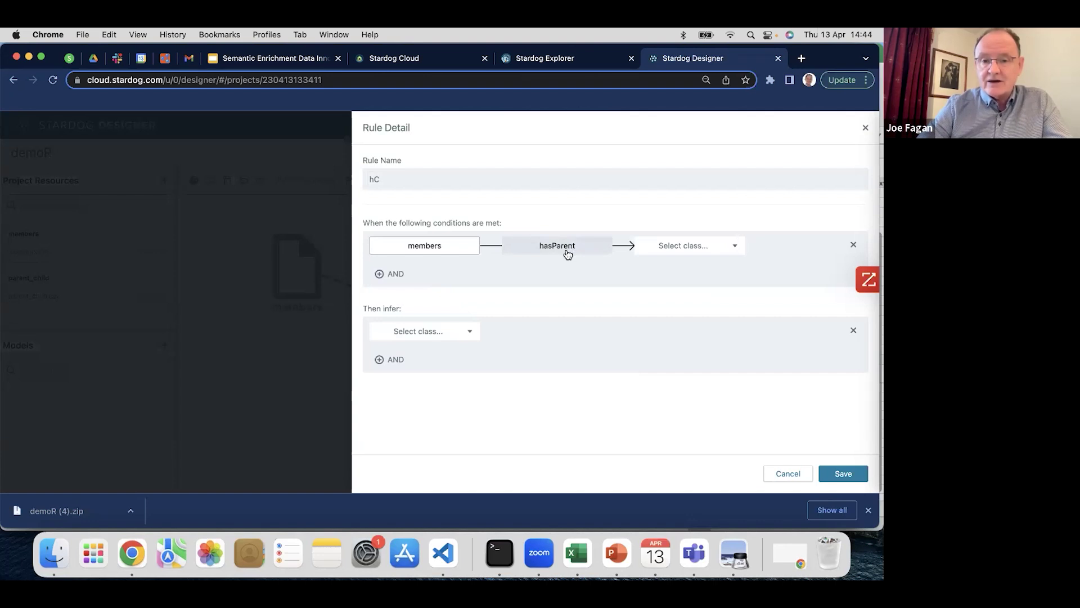
left_click(696, 251)
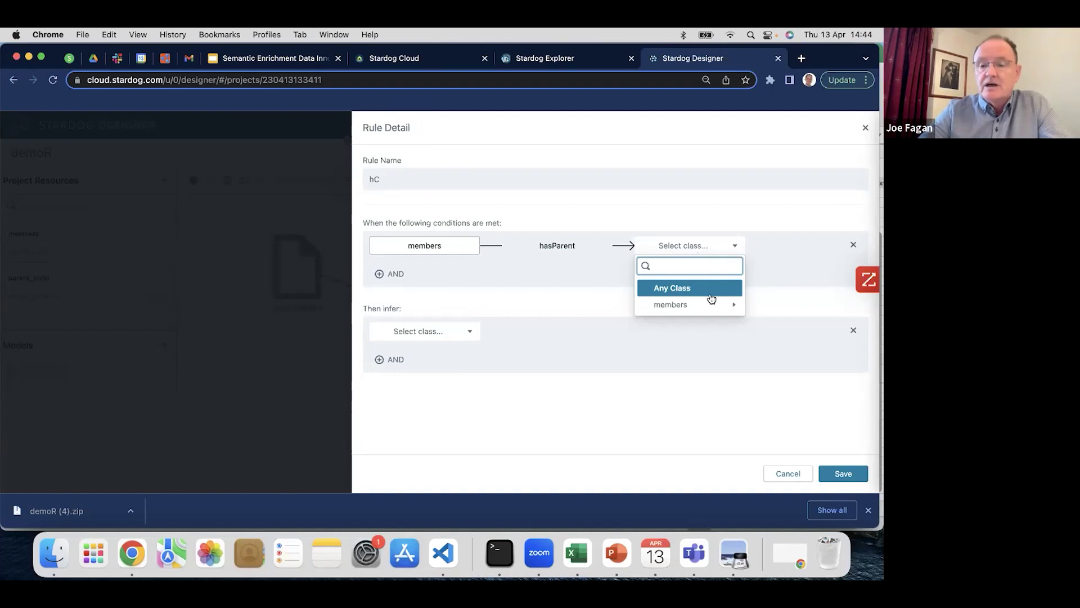
mouse_move(687, 306)
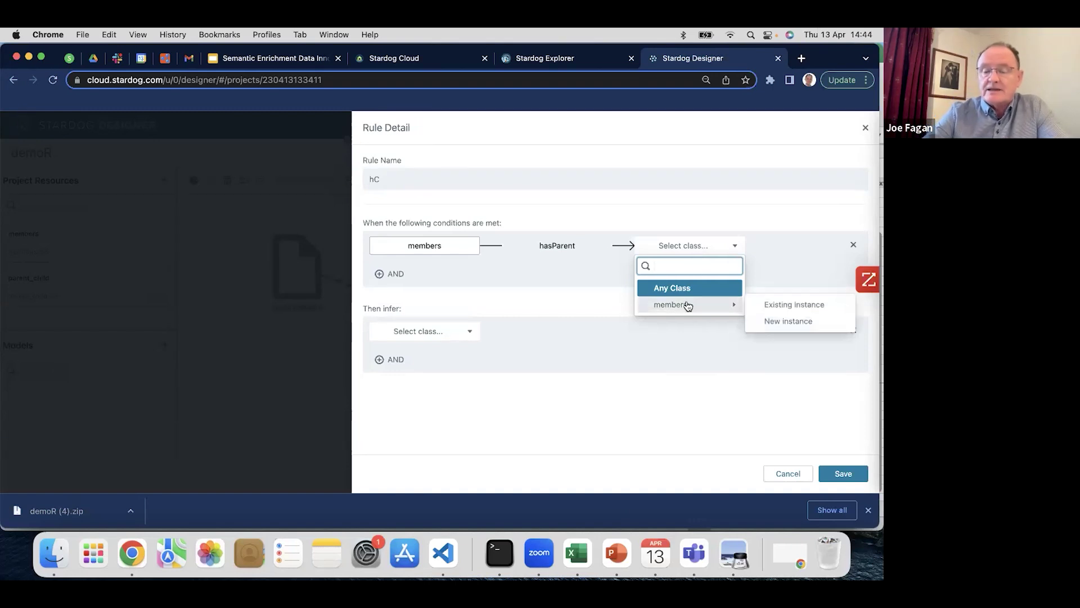
left_click(763, 321)
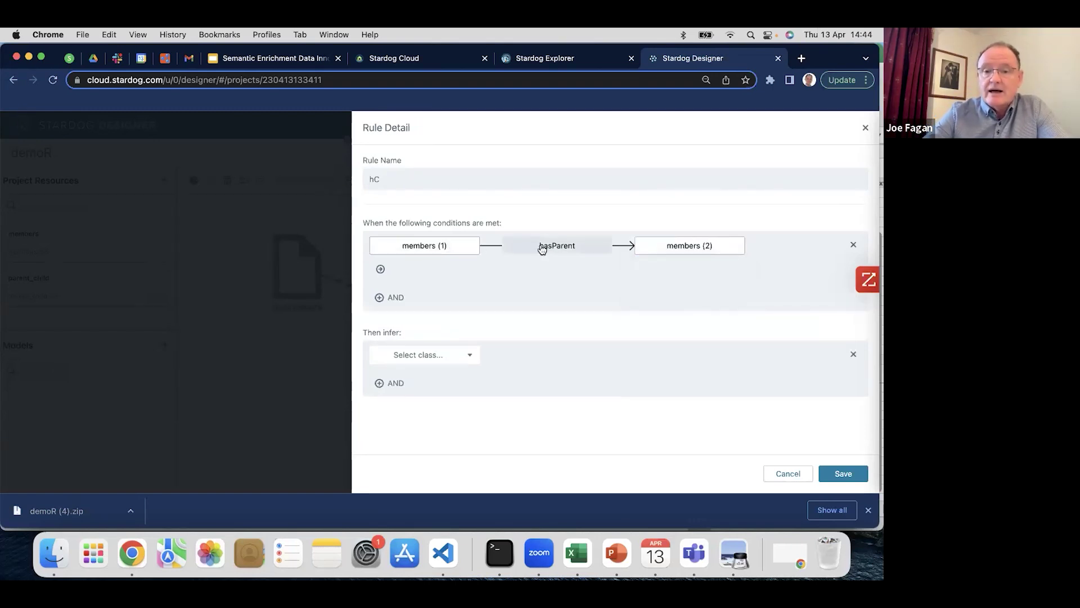
Chain a condition in which members (2) has an outgoing hasSibling relationship to a new members instance.
left_click(381, 269)
left_click(465, 280)
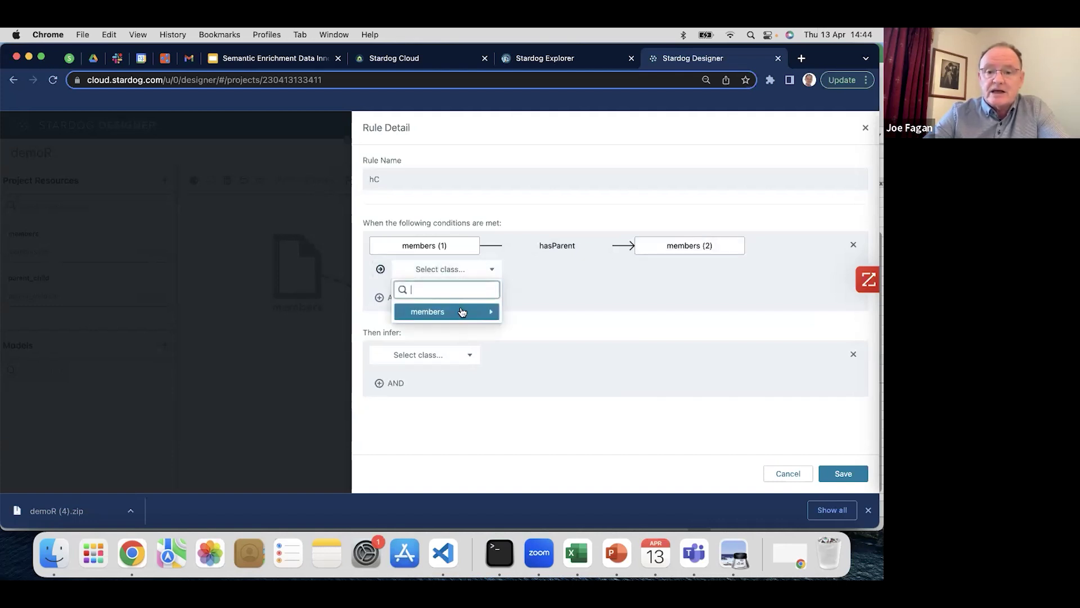
mouse_move(463, 313)
left_click(530, 330)
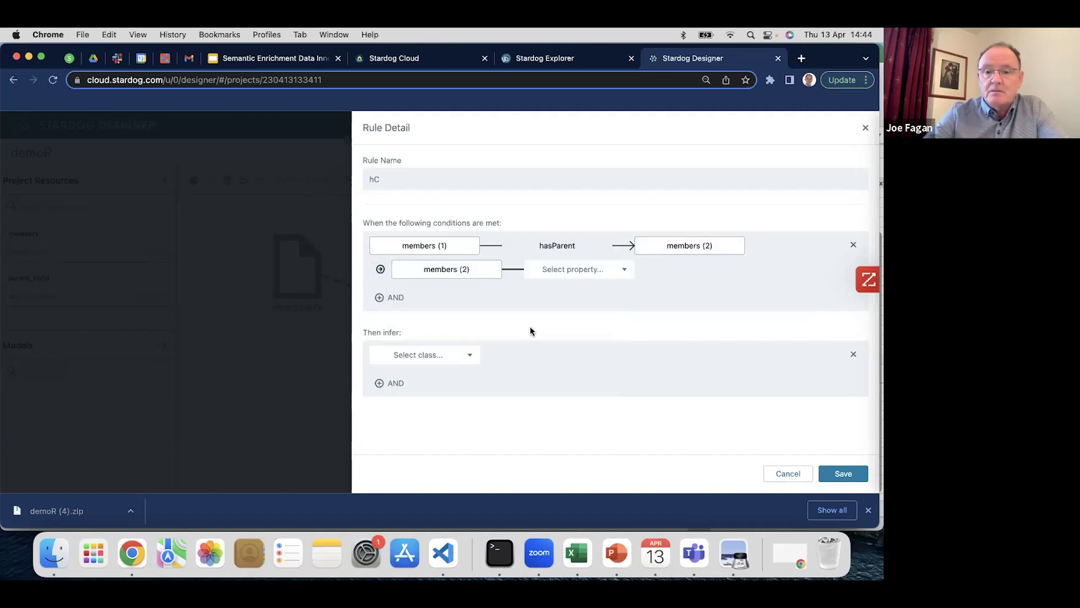
left_click(571, 273)
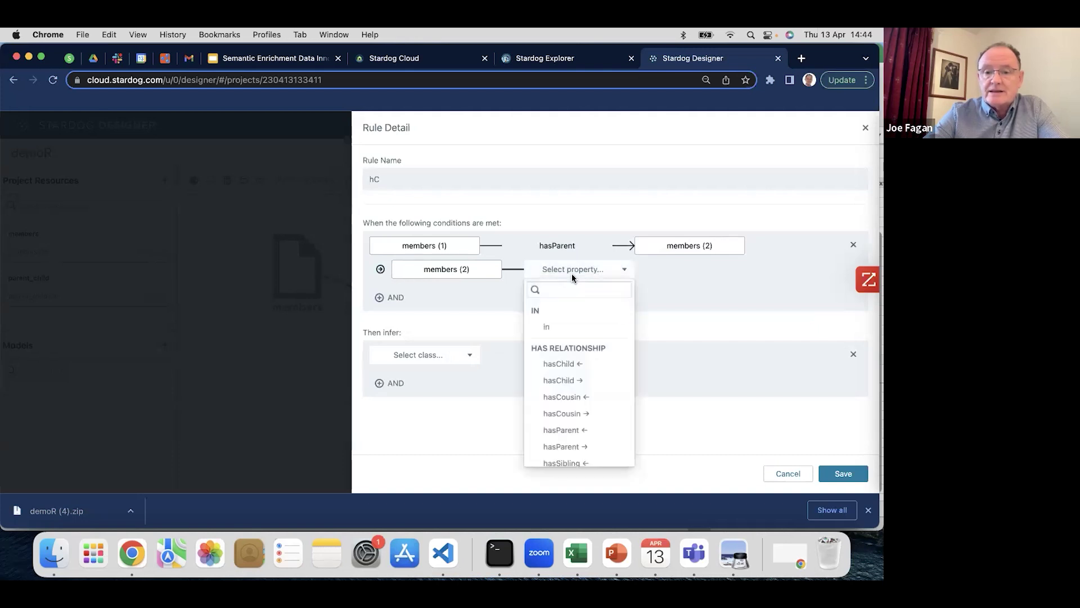
scroll(597, 404, "down", 3)
left_click(594, 392)
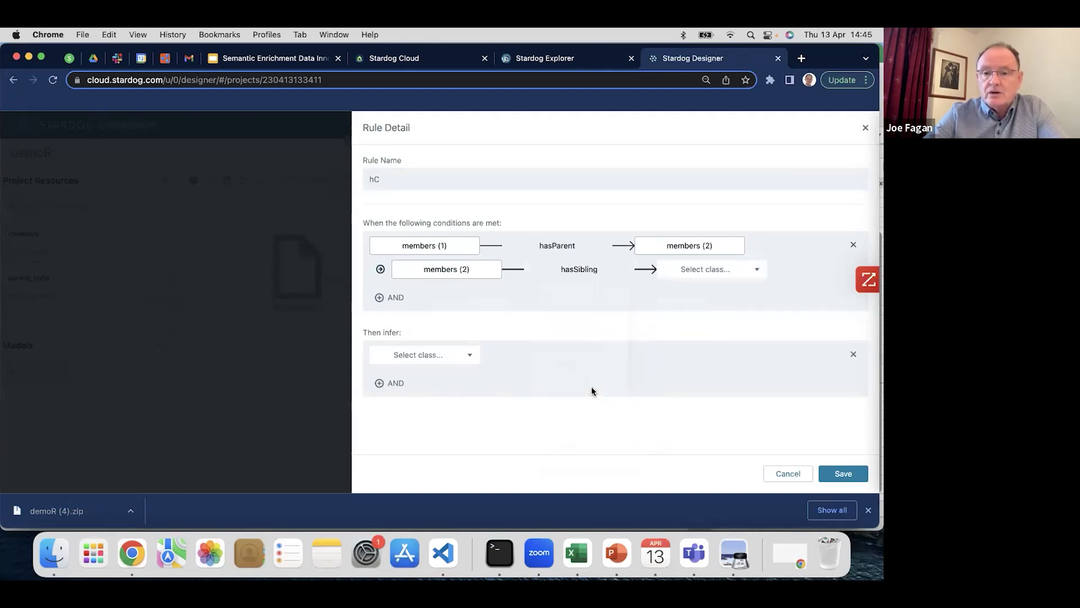
left_click(714, 271)
mouse_move(716, 333)
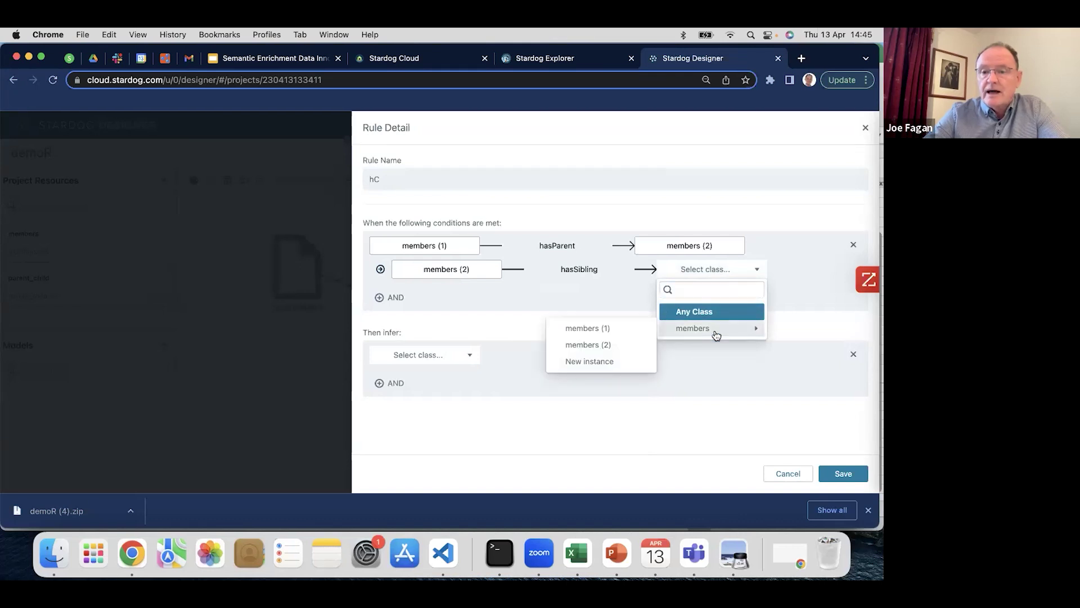
left_click(625, 360)
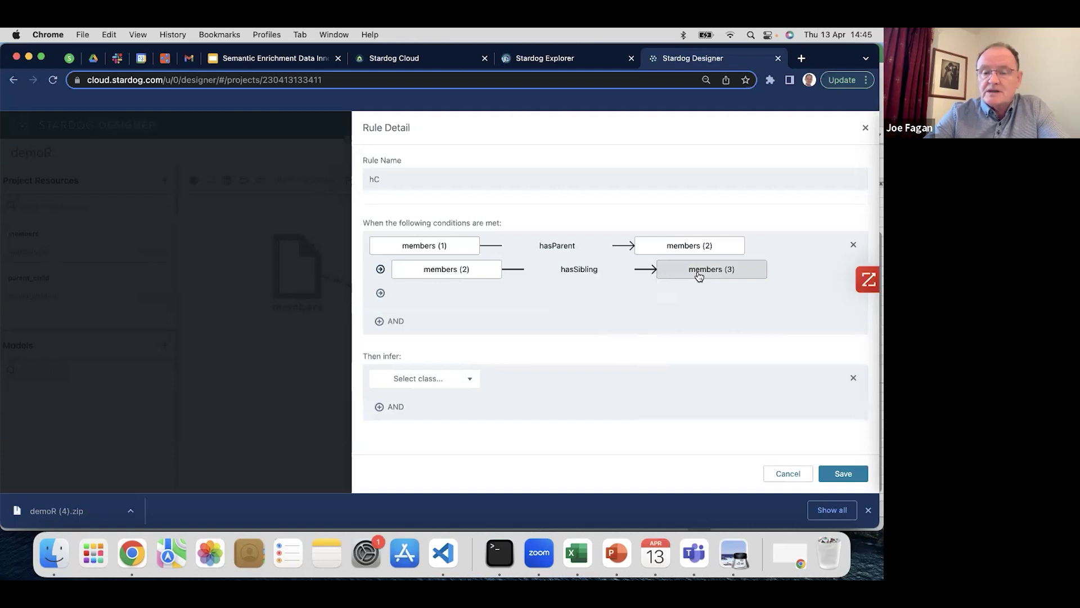
Chain a third condition in which members (3) has an outgoing hasChild relationship to a new members instance.
left_click(382, 293)
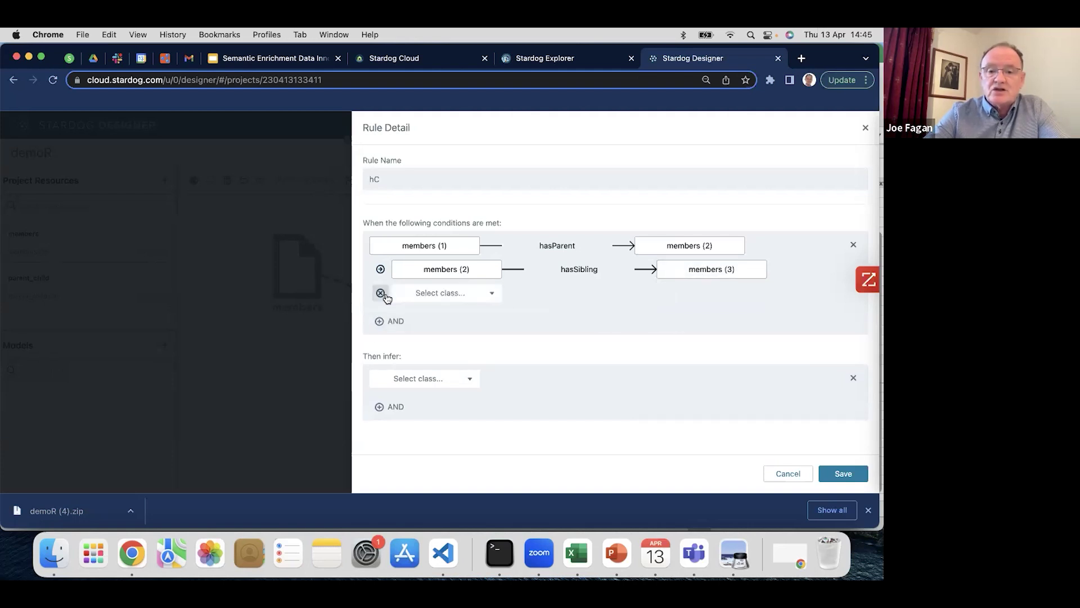
left_click(437, 292)
mouse_move(447, 336)
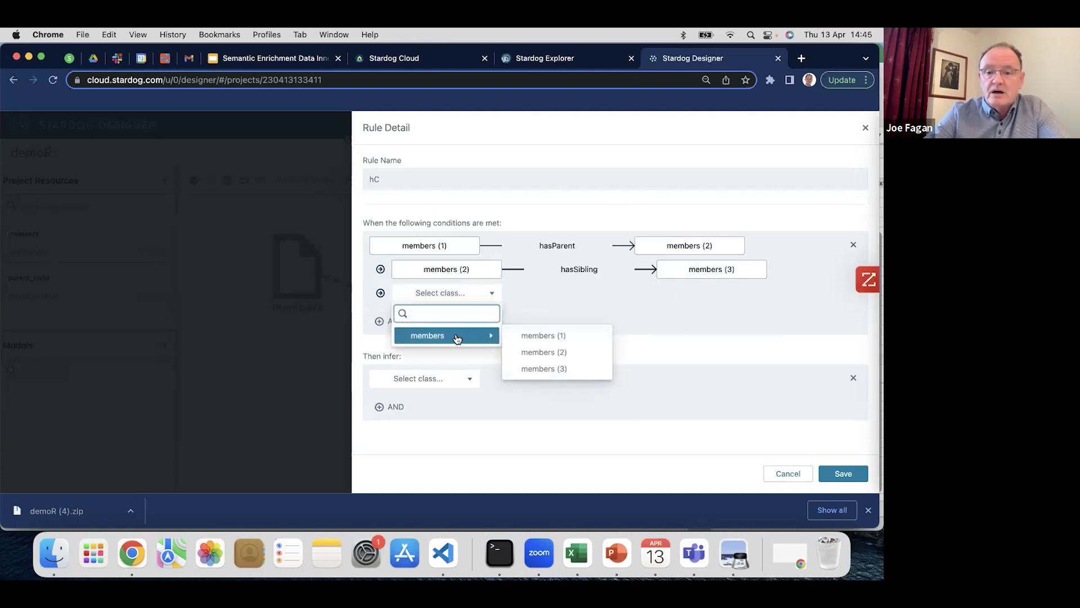
left_click(542, 368)
left_click(598, 300)
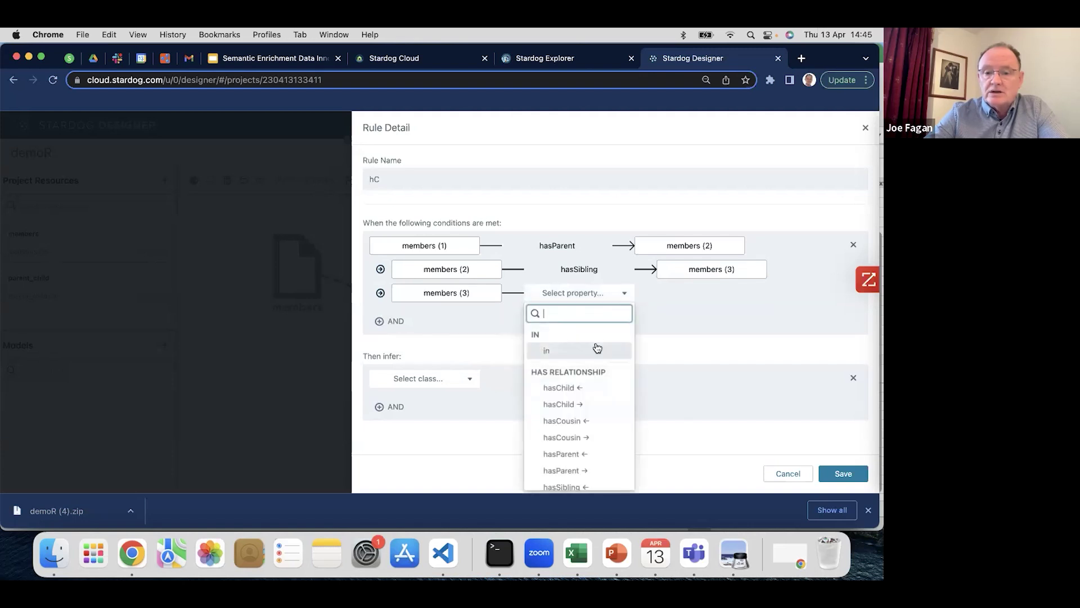
left_click(596, 409)
left_click(612, 403)
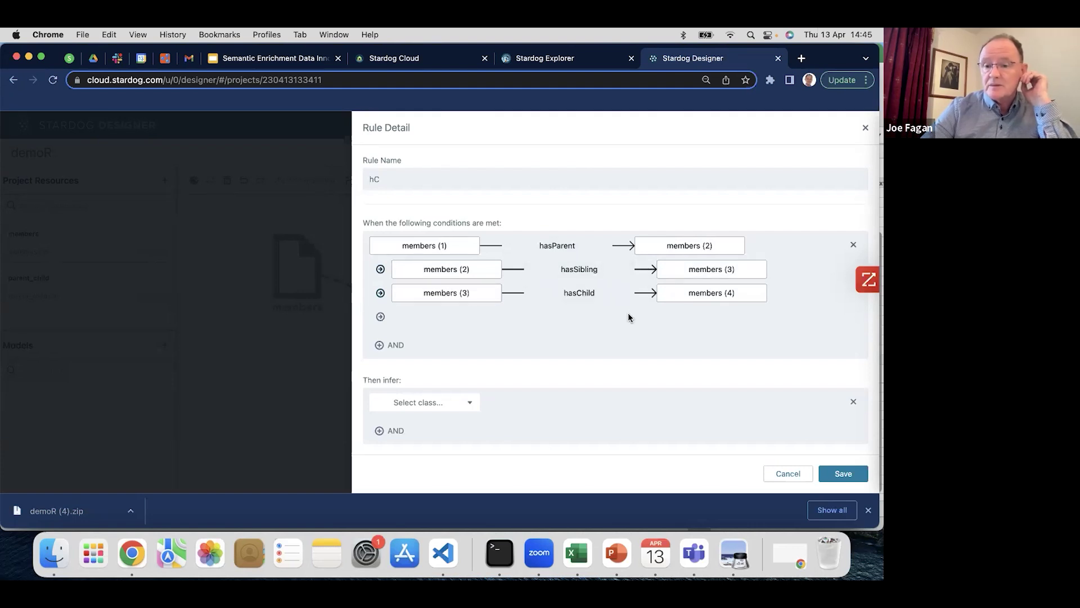
Infer an outgoing hasCousin relationship from members (1) to members (4), then save the hC rule and return to the model.
left_click(448, 402)
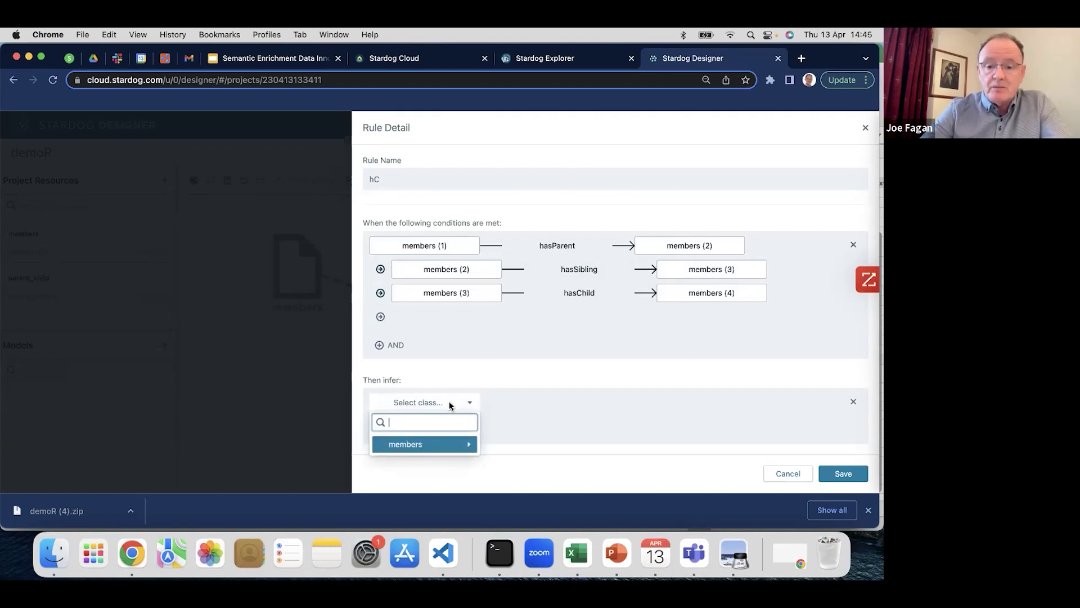
left_click(445, 378)
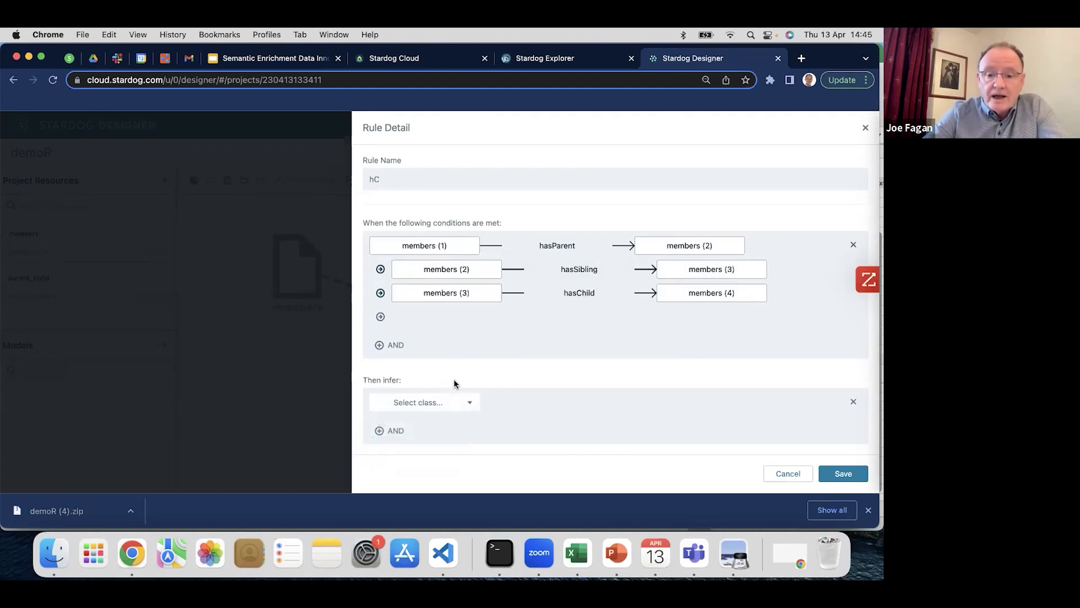
left_click(469, 404)
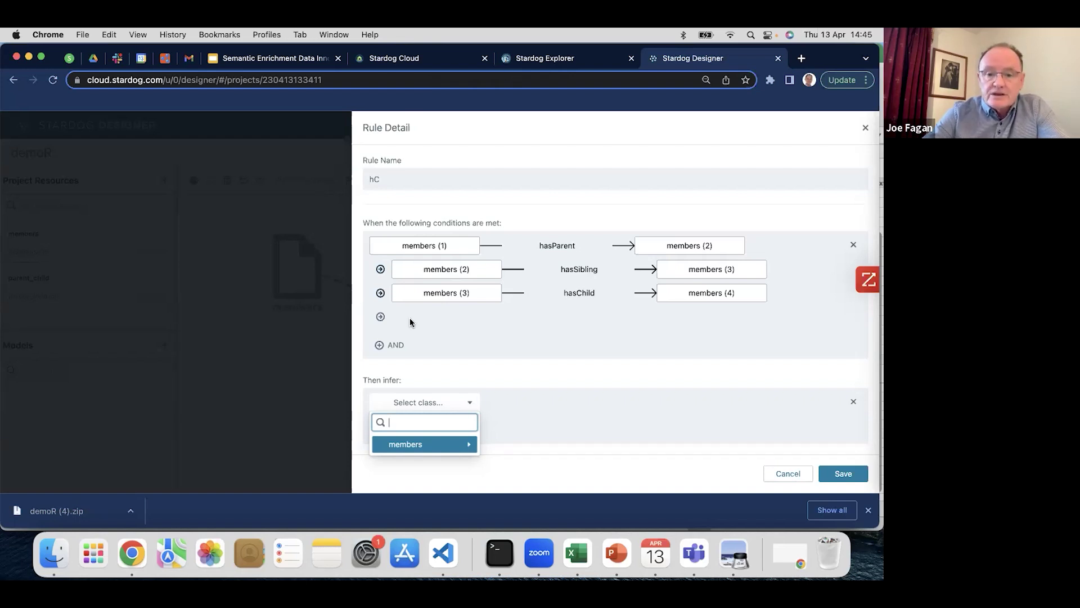
mouse_move(414, 446)
left_click(517, 421)
left_click(565, 403)
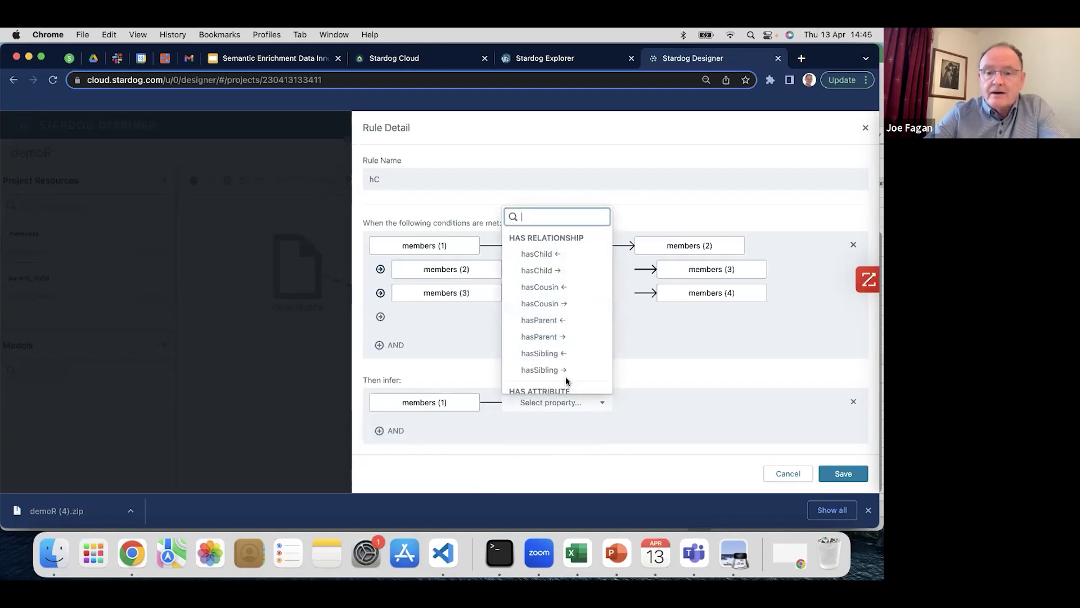
left_click(564, 302)
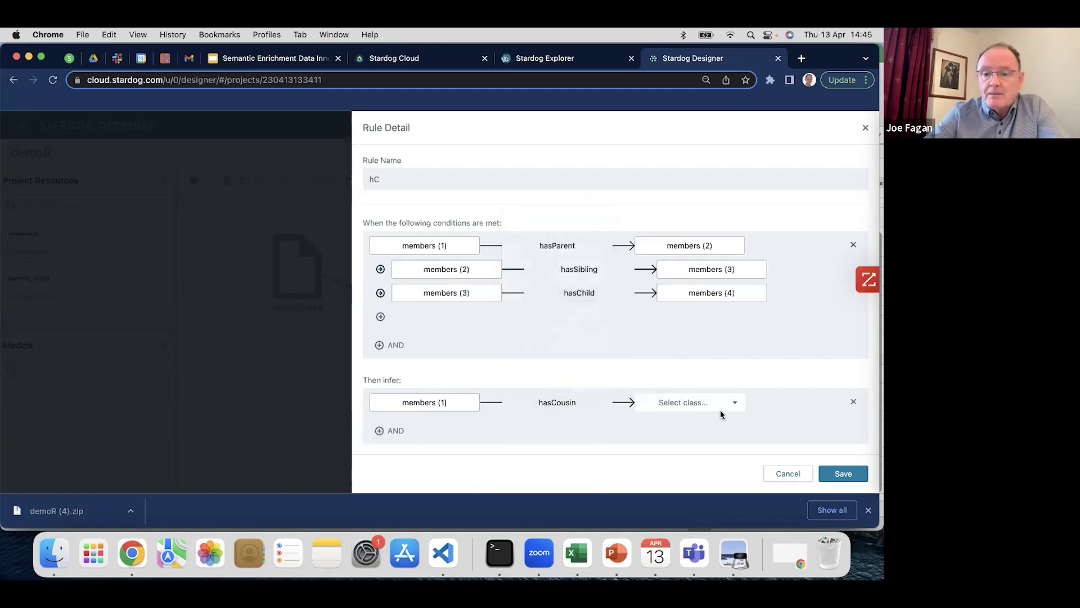
left_click(716, 410)
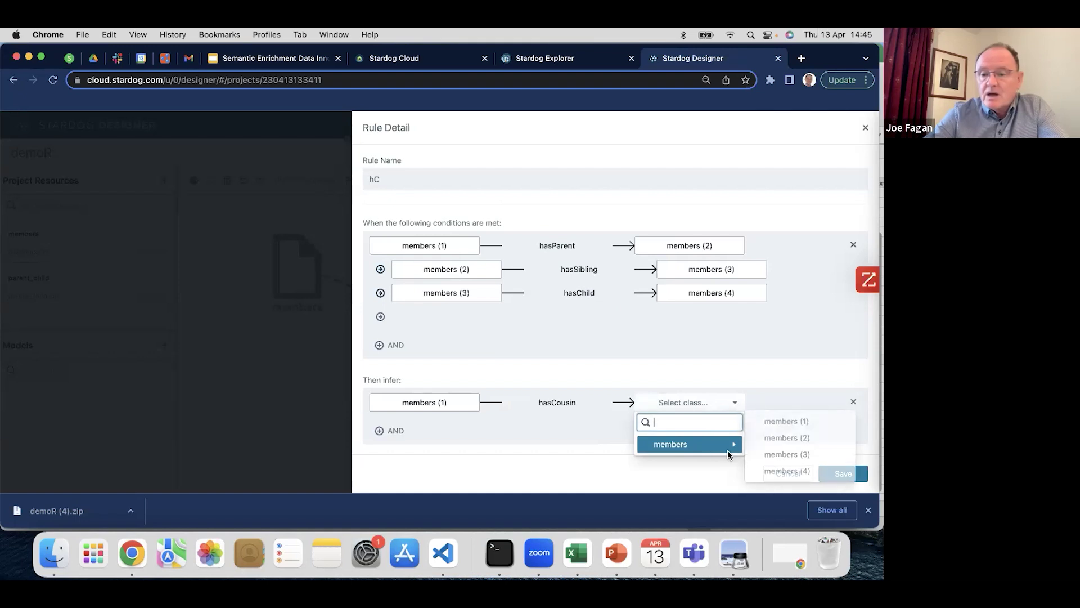
mouse_move(737, 446)
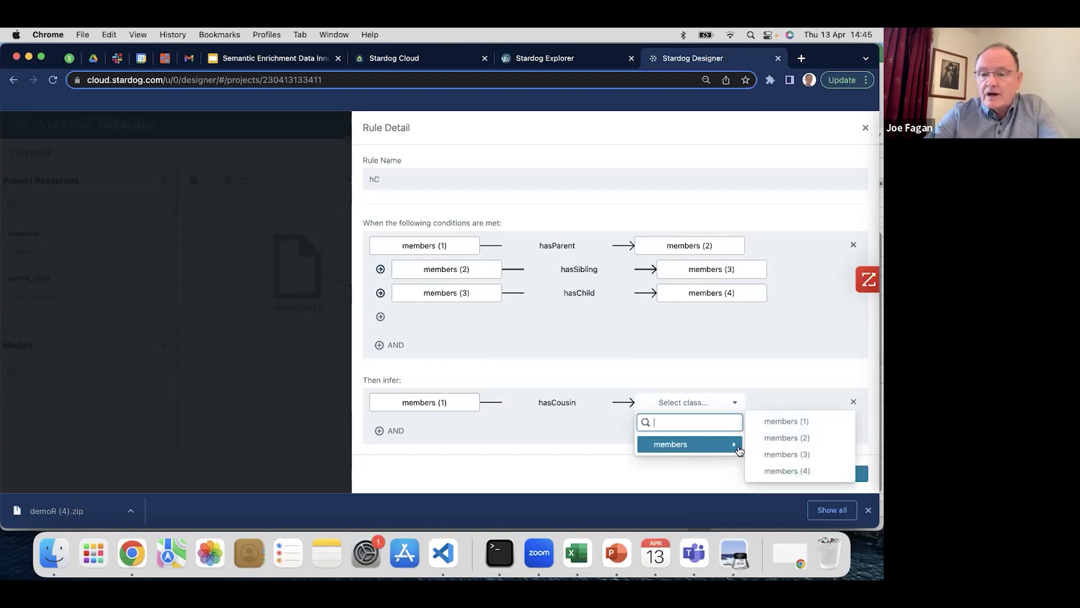
left_click(779, 471)
left_click(829, 474)
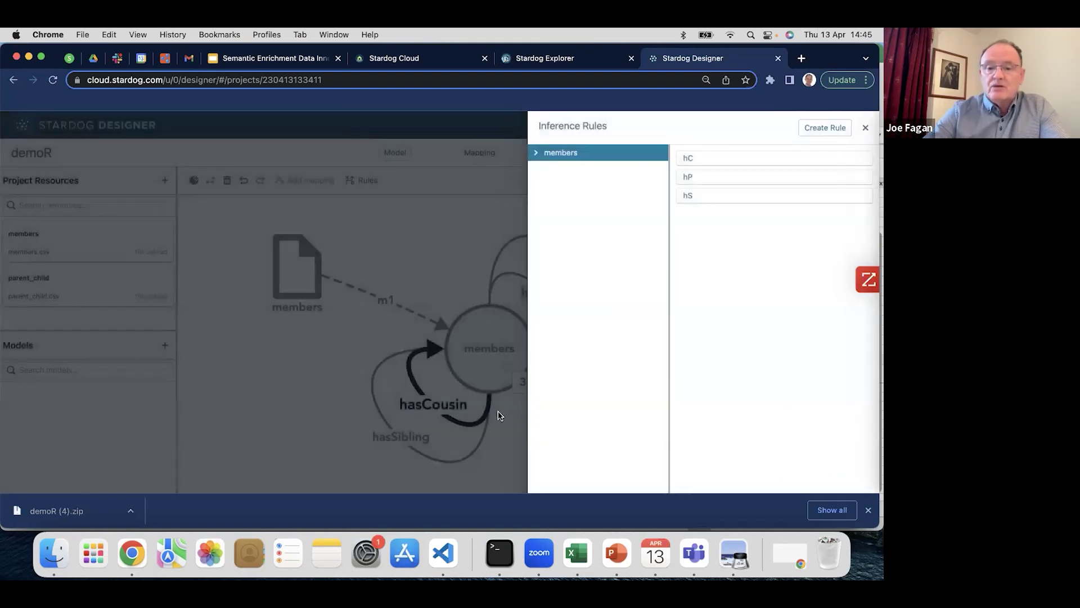
left_click(339, 401)
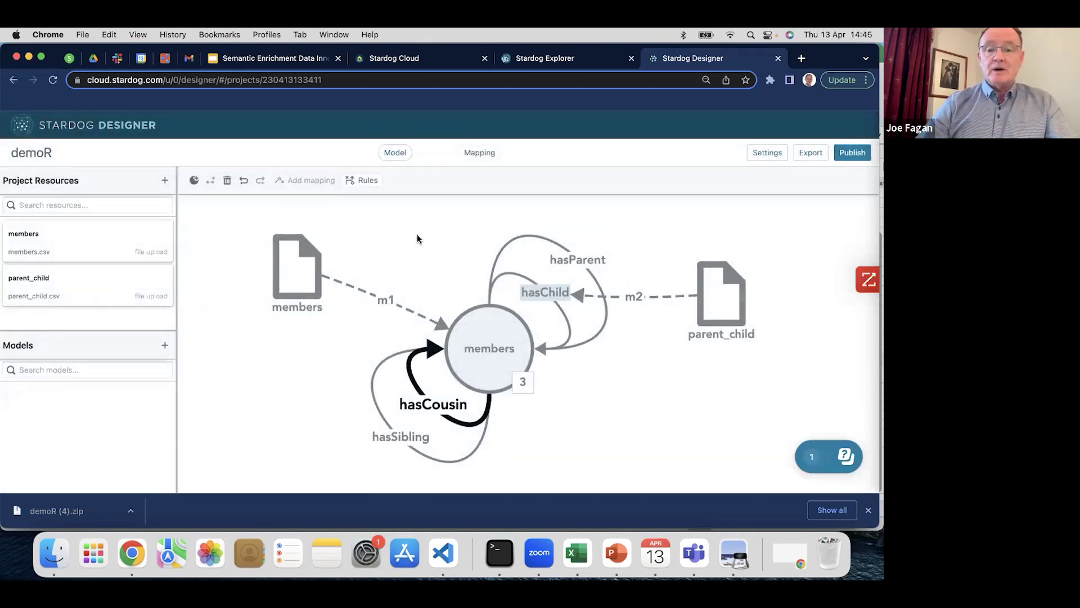
Publish the project to the demoR database, replacing the existing demoR model and keeping inference rule publishing enabled.
left_click(846, 152)
scroll(443, 329, "down", 5)
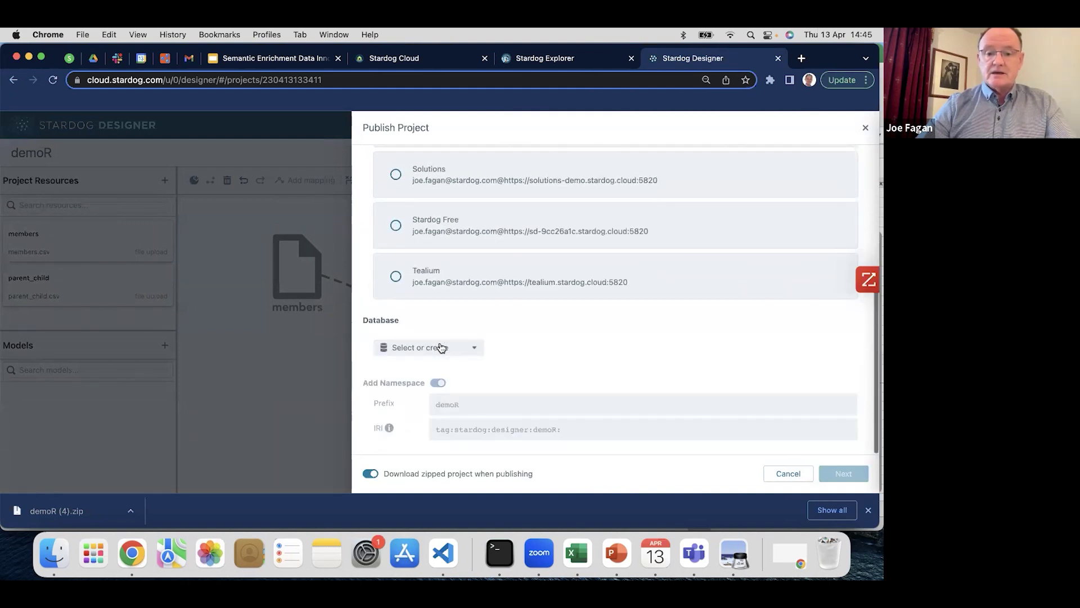
left_click(407, 348)
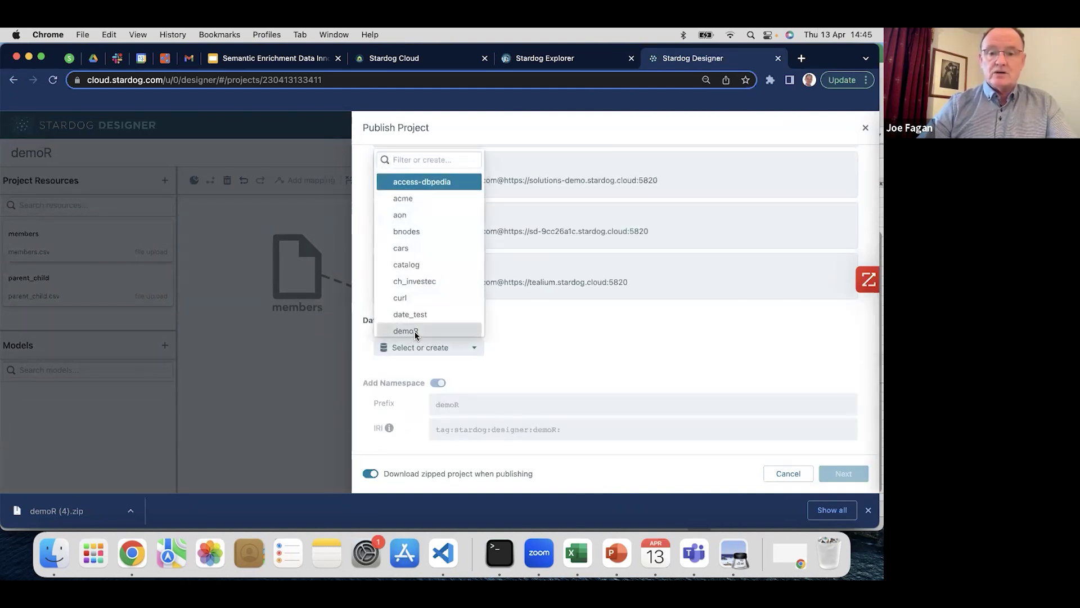
left_click(412, 332)
left_click(850, 475)
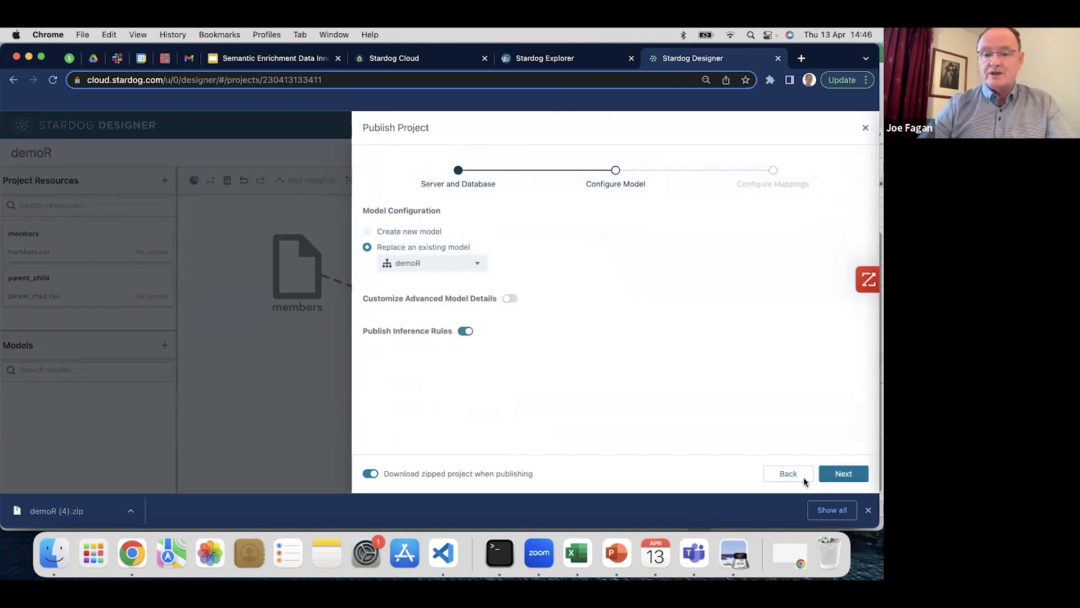
left_click(840, 474)
left_click(840, 474)
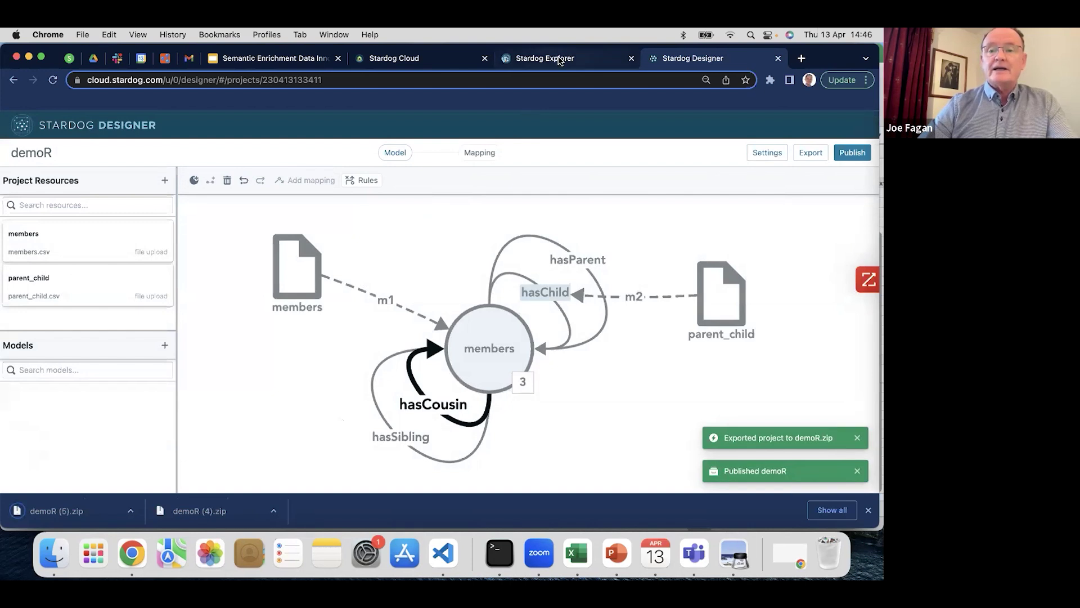
Switch to Stardog Explorer and reload the family graph.
left_click(561, 58)
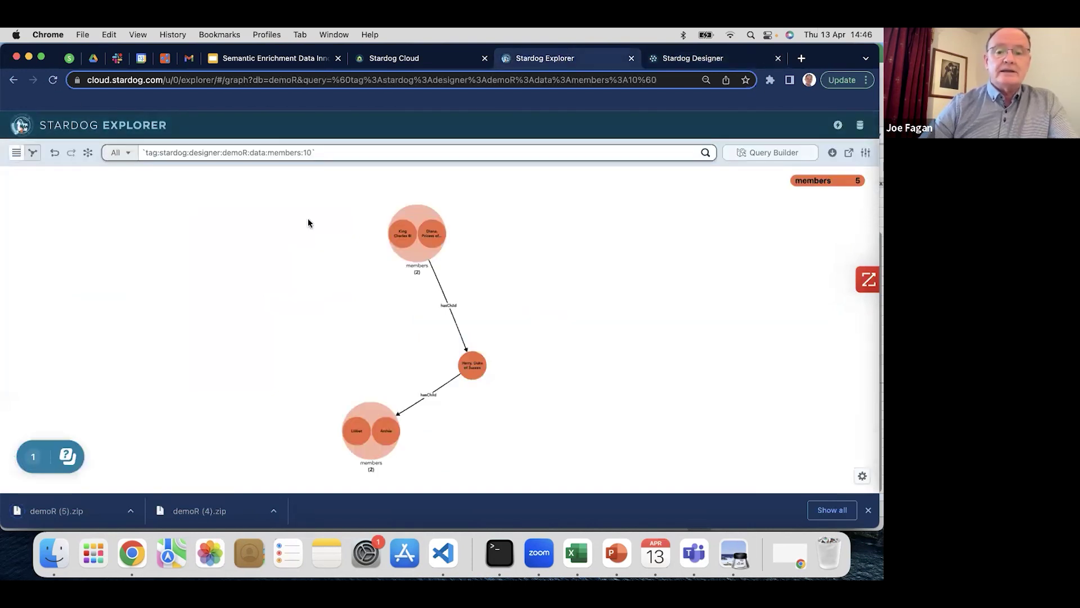
left_click(53, 81)
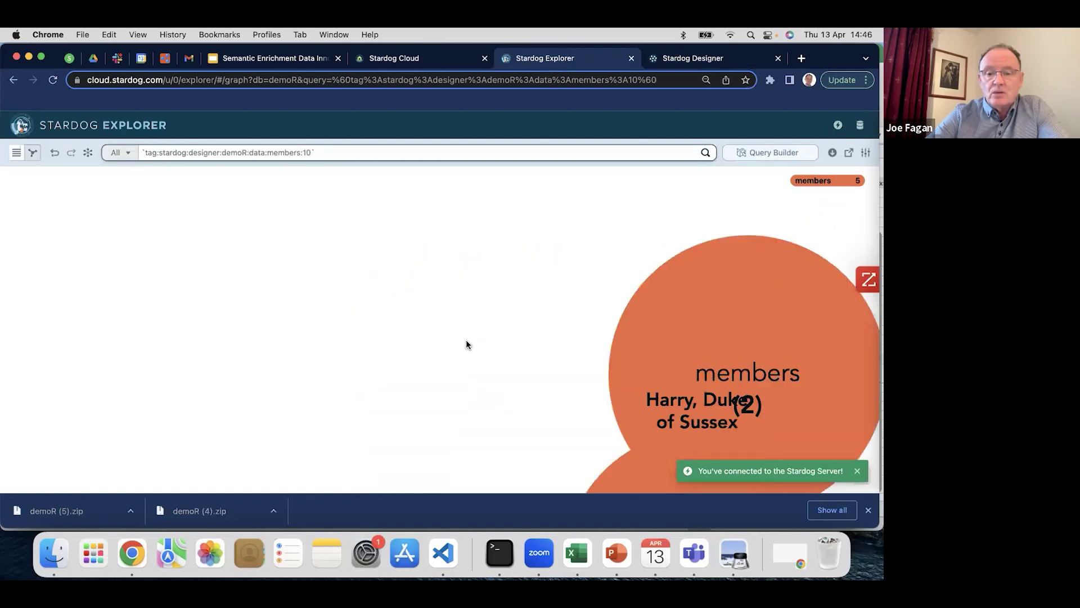
left_click_drag(476, 333, 506, 351)
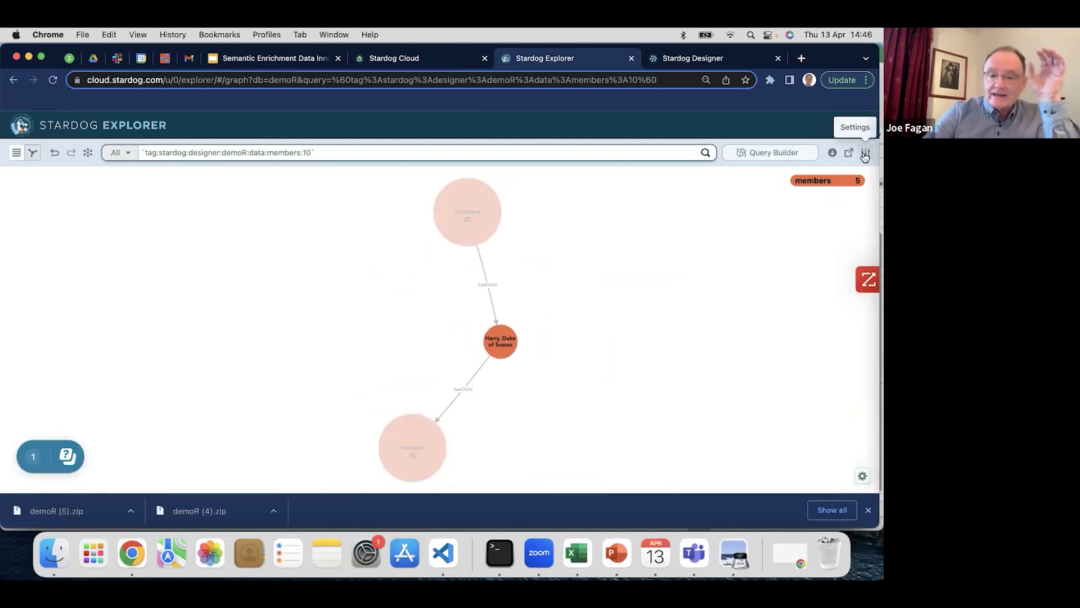
left_click(584, 244)
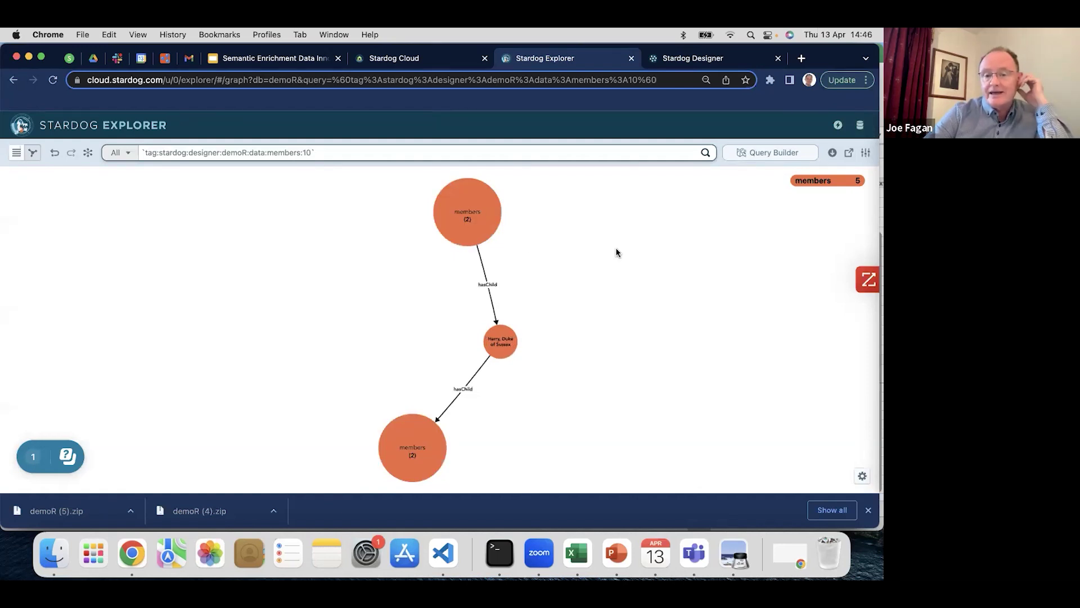
Enable Reasoning in the Explorer settings and save so the search runs again with inferred relationships.
left_click(866, 154)
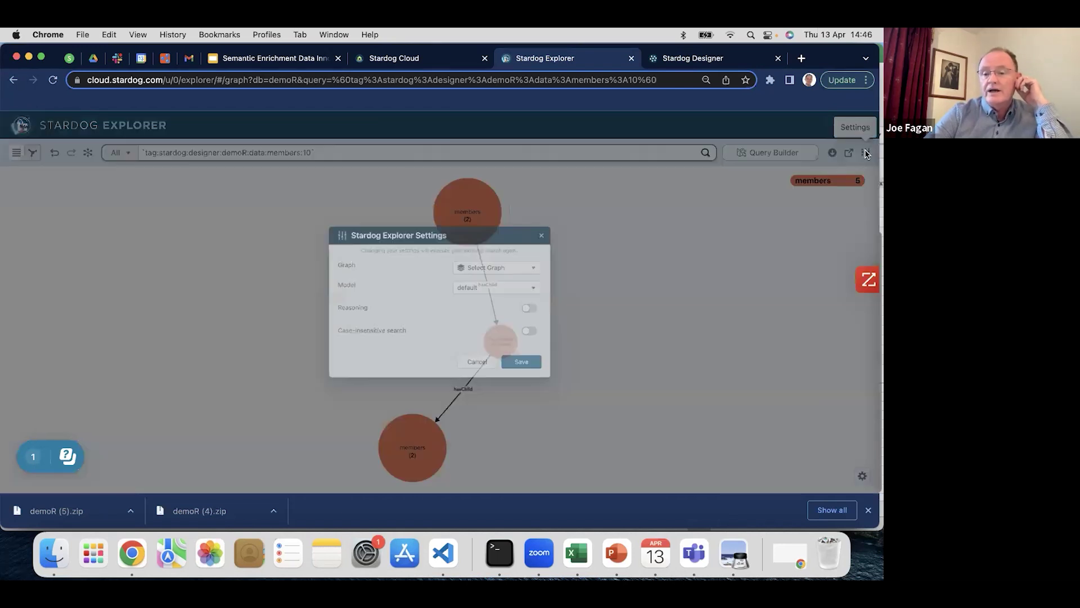
left_click(551, 309)
left_click(541, 378)
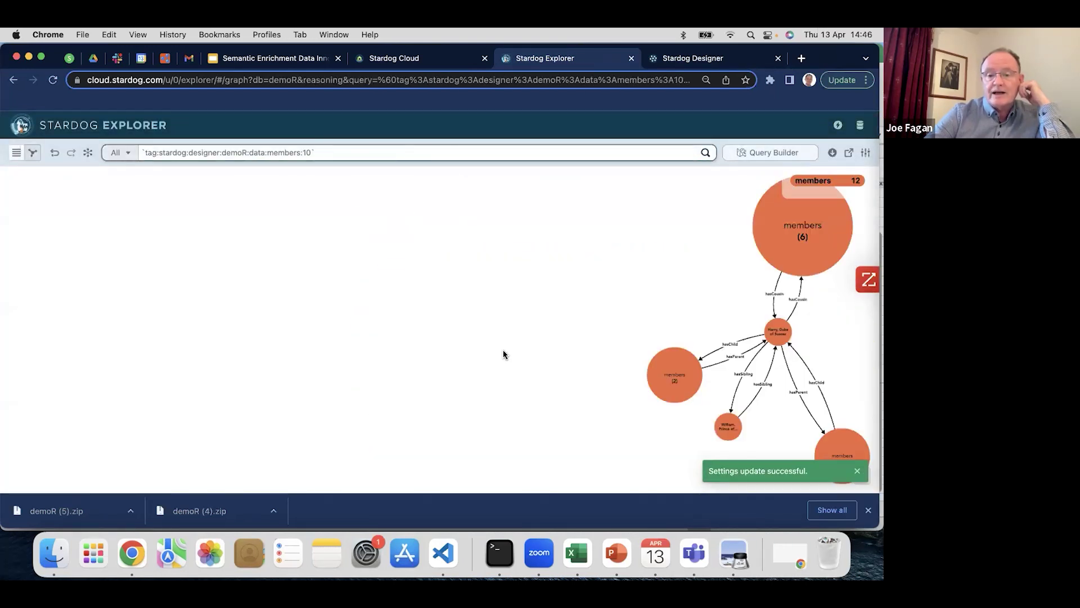
Expand the grouped members nodes around Harry, Duke of Sussex, and reposition the graph so the individual relatives can be read.
left_click_drag(782, 258, 632, 258)
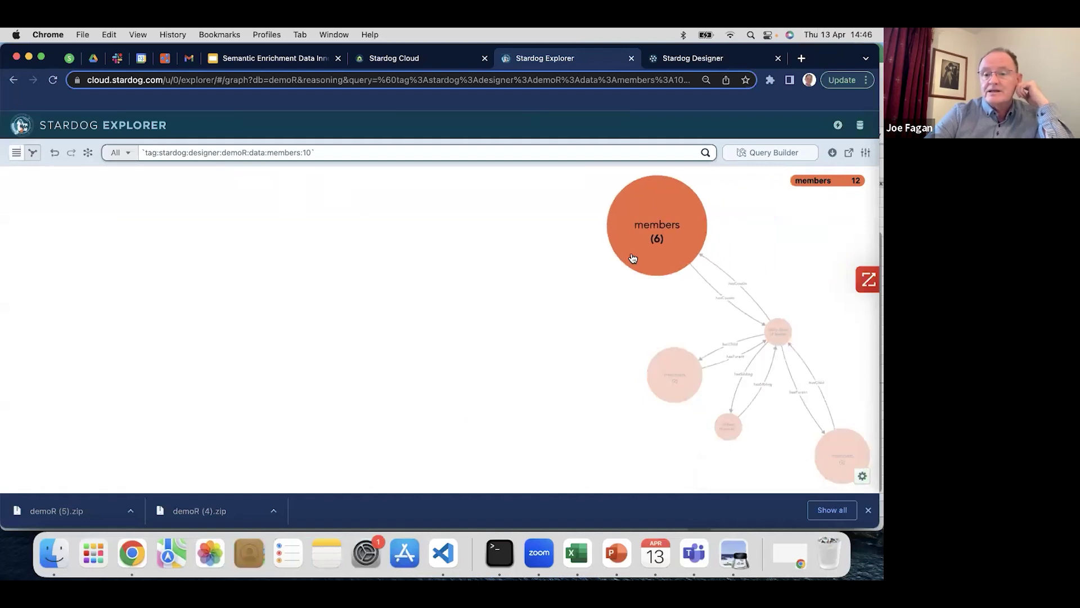
left_click(646, 241)
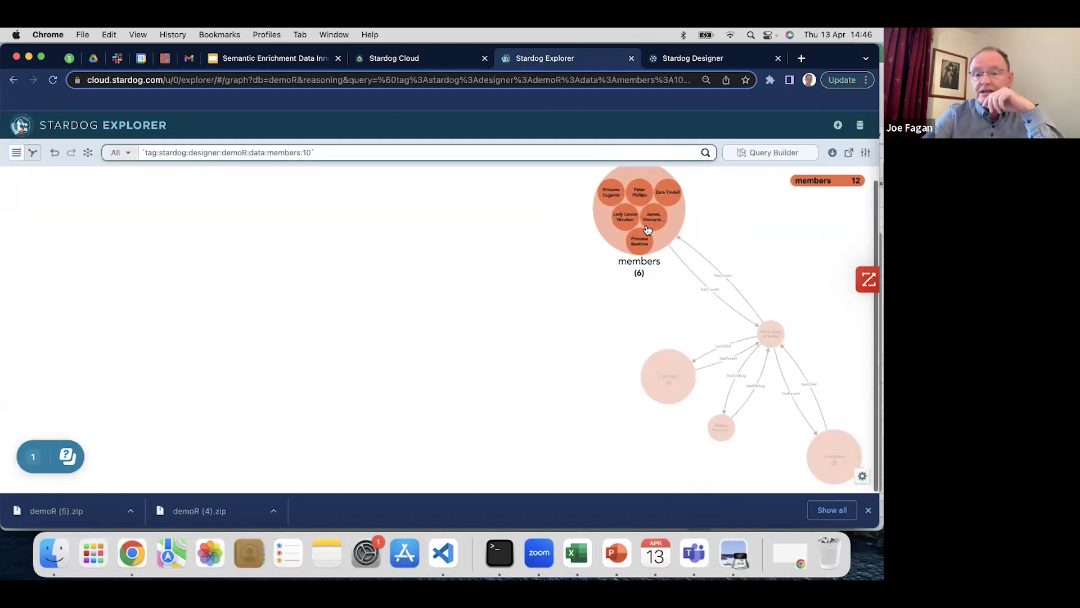
left_click(608, 386)
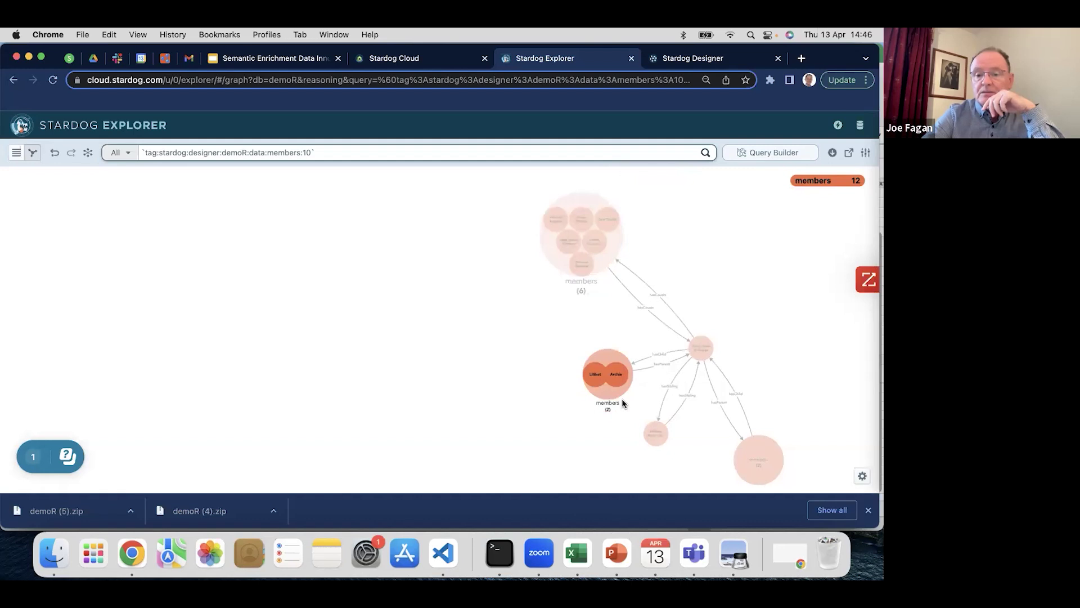
left_click(656, 433)
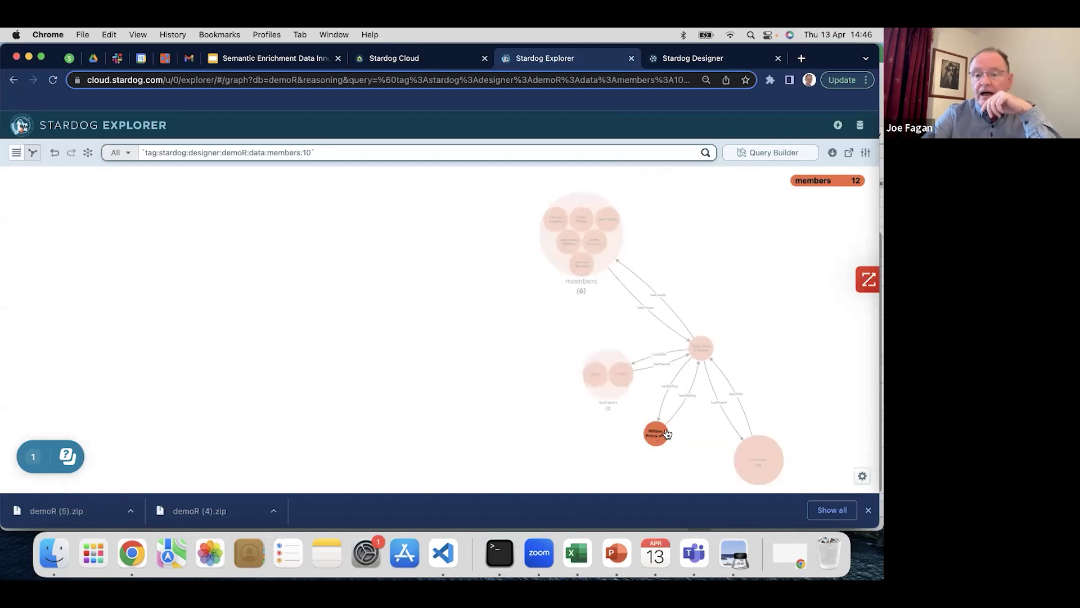
left_click(756, 457)
left_click_drag(766, 378, 581, 374)
left_click(611, 341)
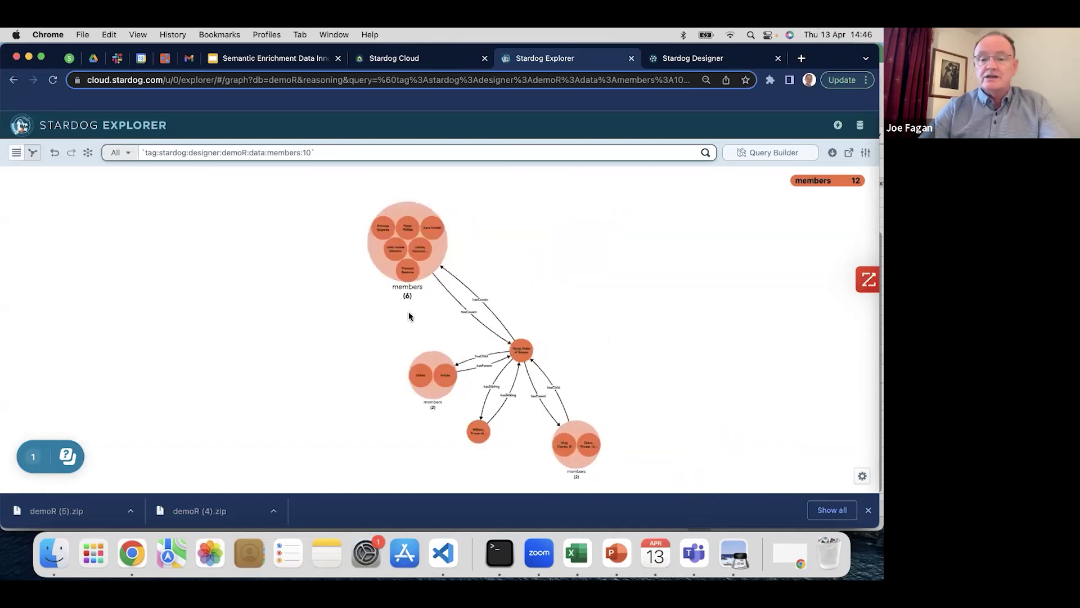
Examine the details of Harry, Duke of Sussex, including the hasChild, hasCousin, hasParent and hasSibling relationships, and close them.
left_click(523, 351)
right_click(524, 352)
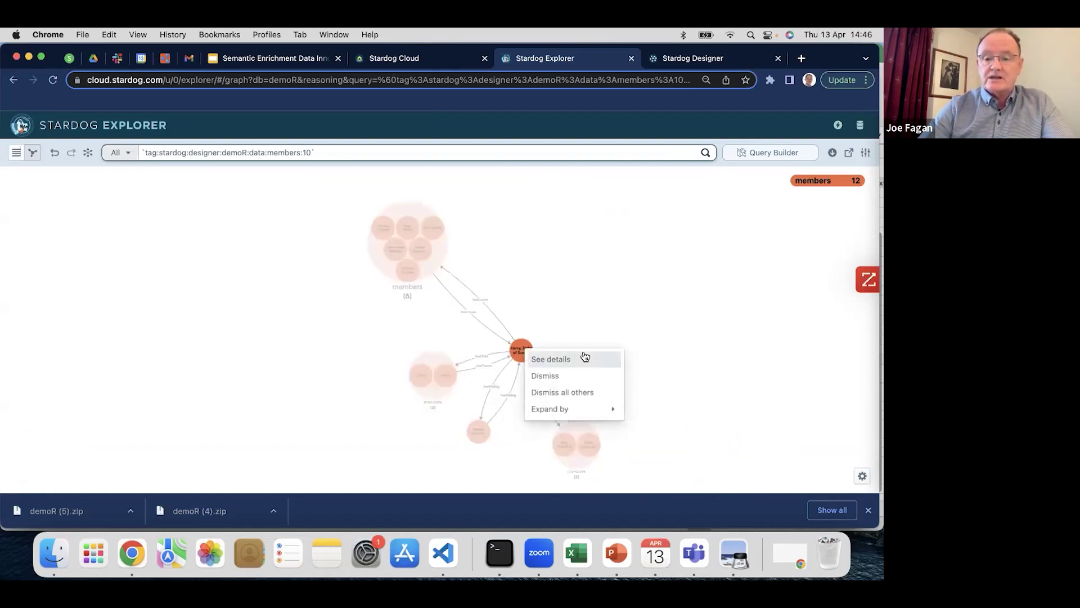
left_click(584, 358)
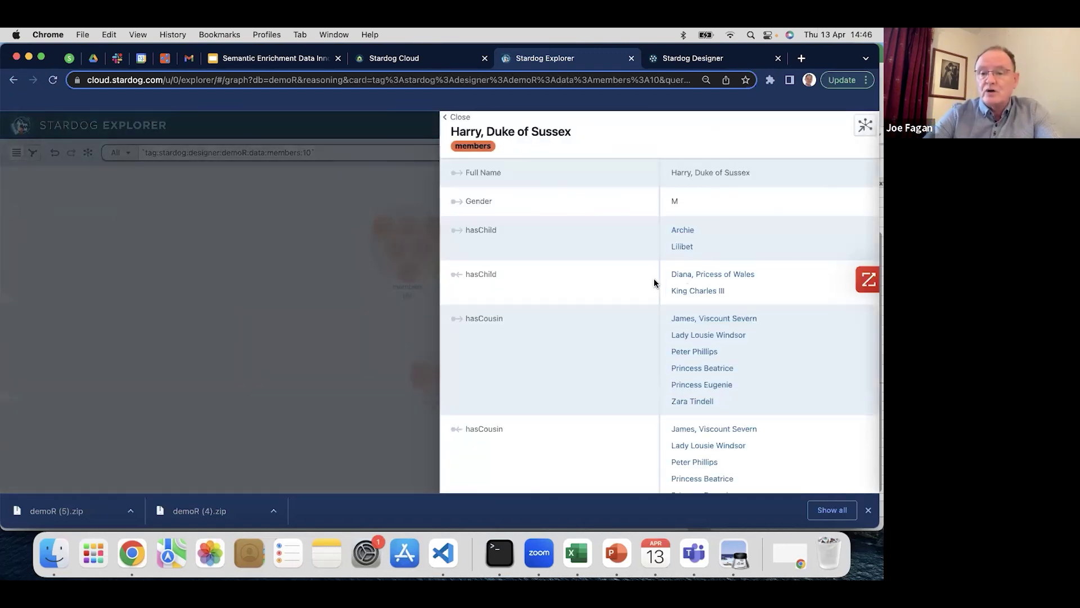
scroll(696, 243, "down", 5)
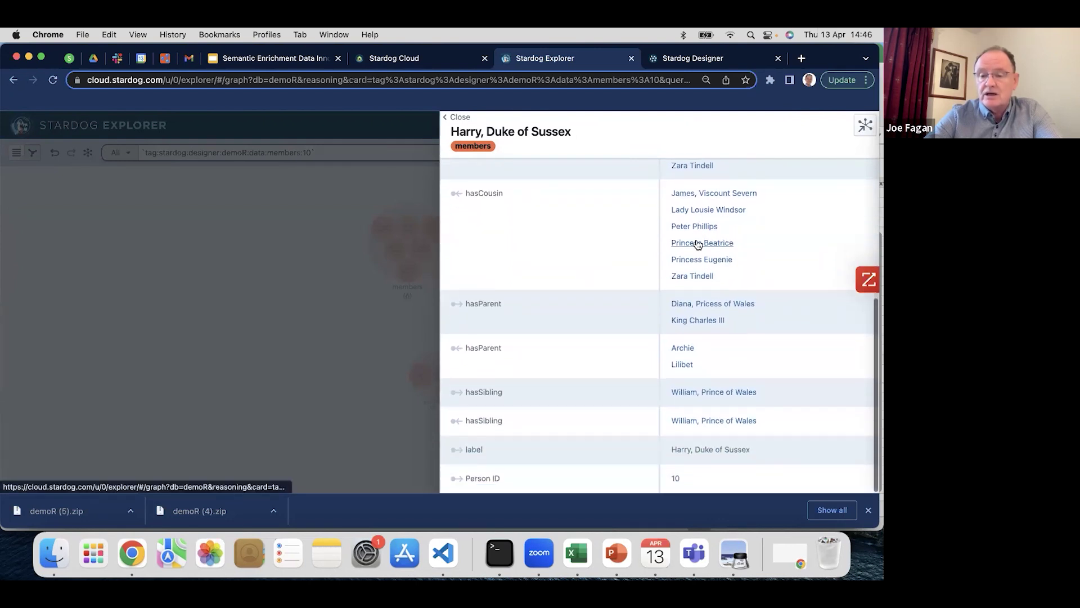
scroll(697, 244, "up", 6)
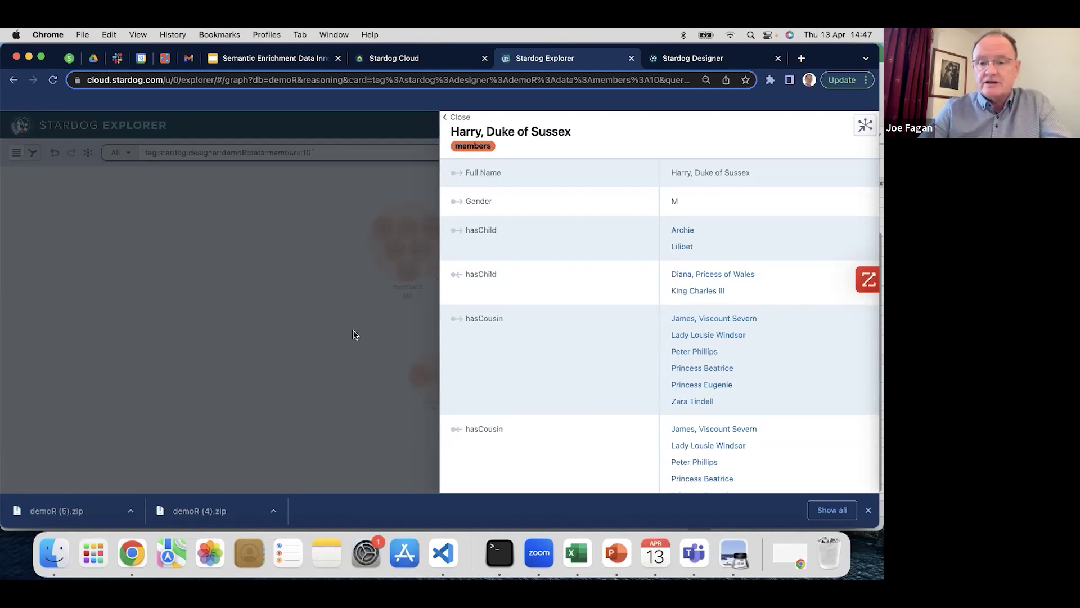
scroll(678, 287, "down", 5)
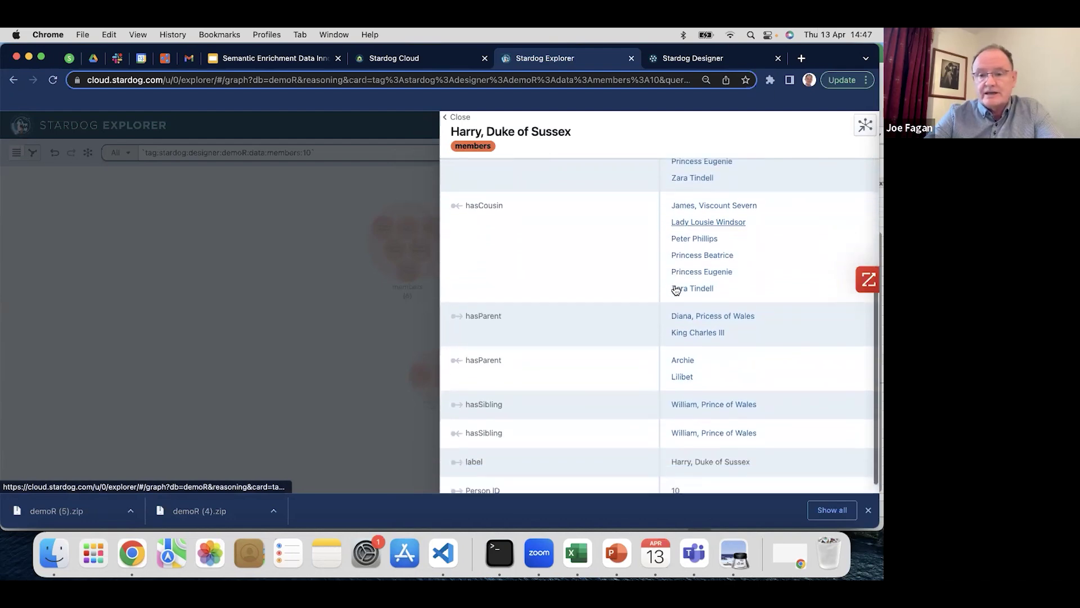
scroll(676, 290, "up", 5)
left_click(302, 247)
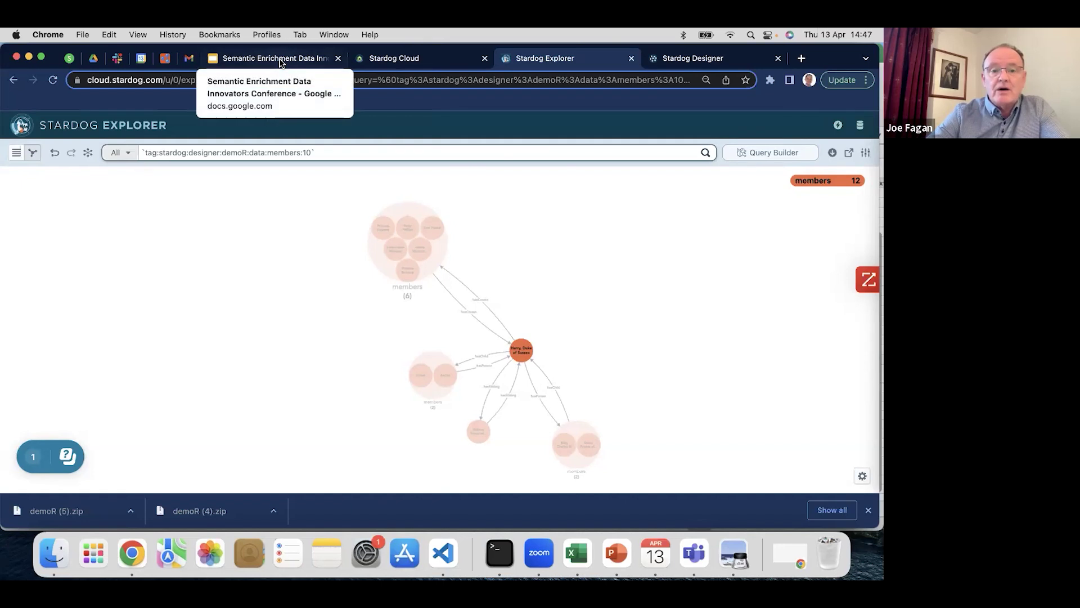
Run the saved query Grandaugters_Of_Charles, show its results as a list, and review its conditions again.
left_click(766, 151)
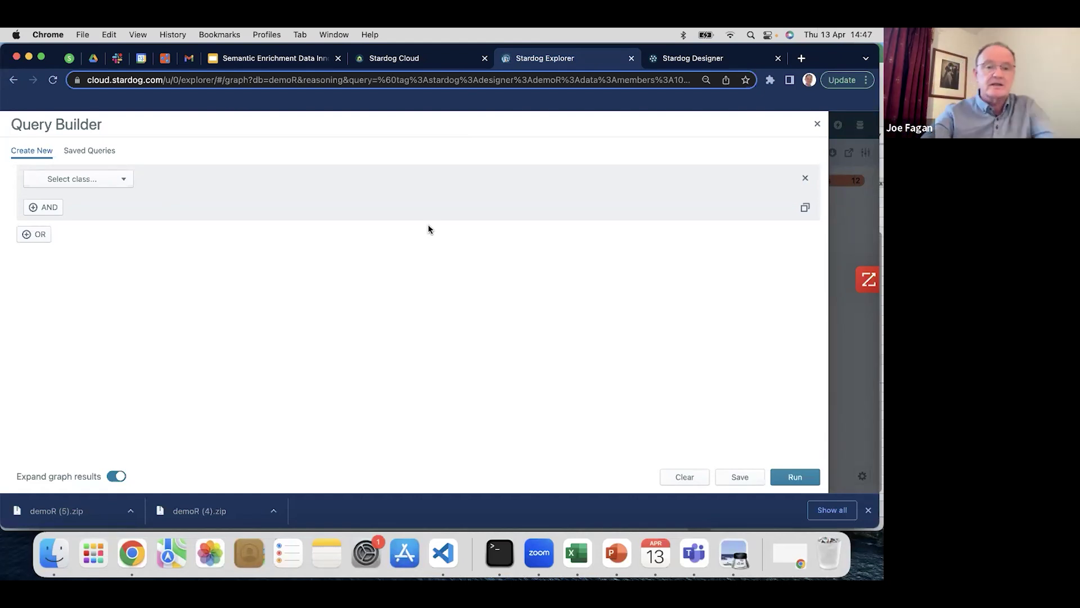
left_click(99, 155)
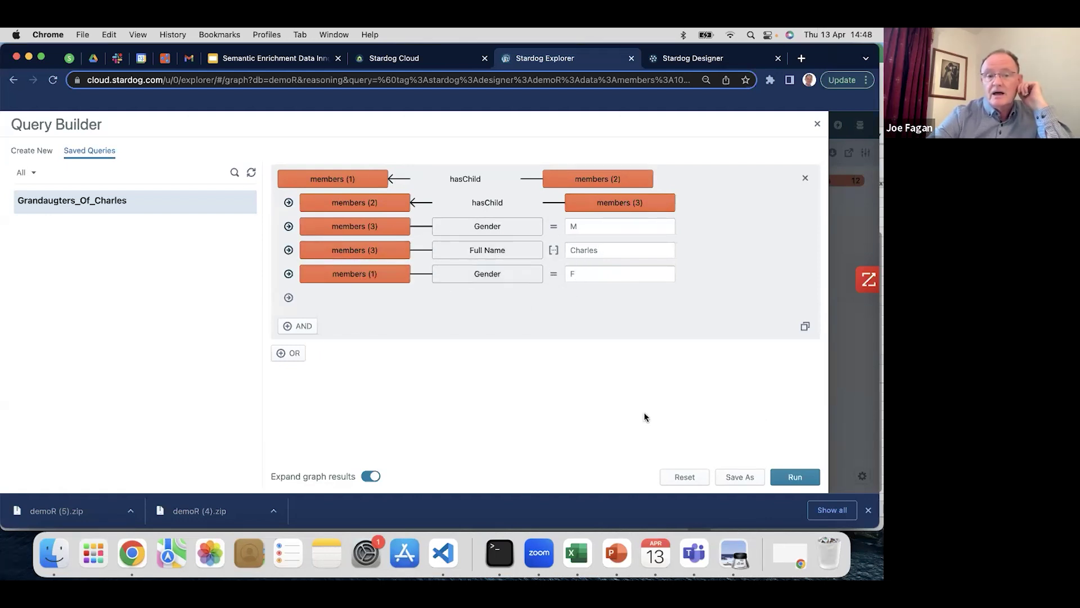
left_click(795, 478)
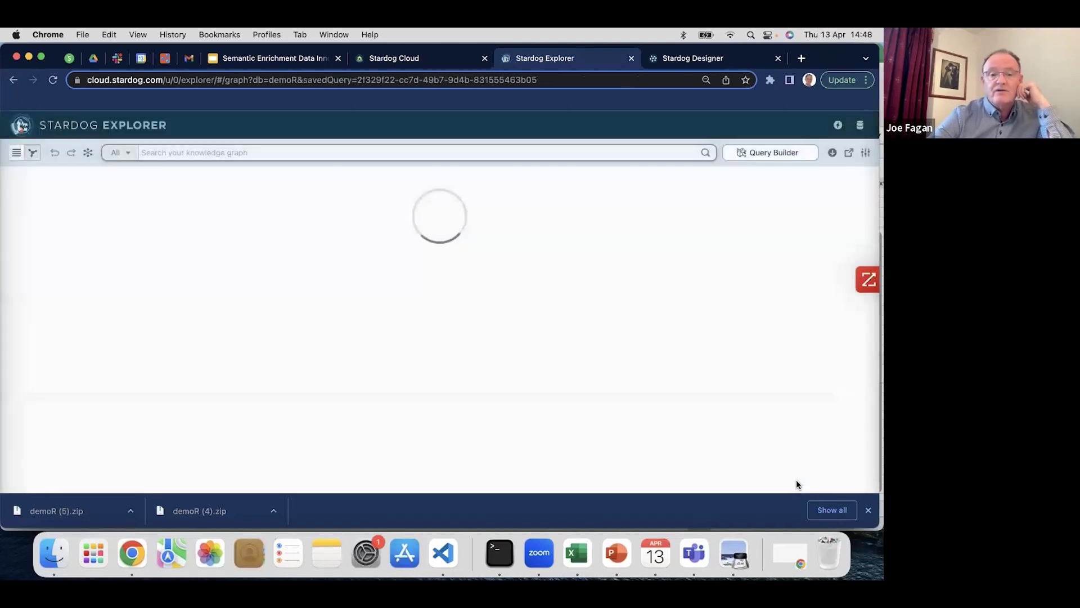
left_click(14, 153)
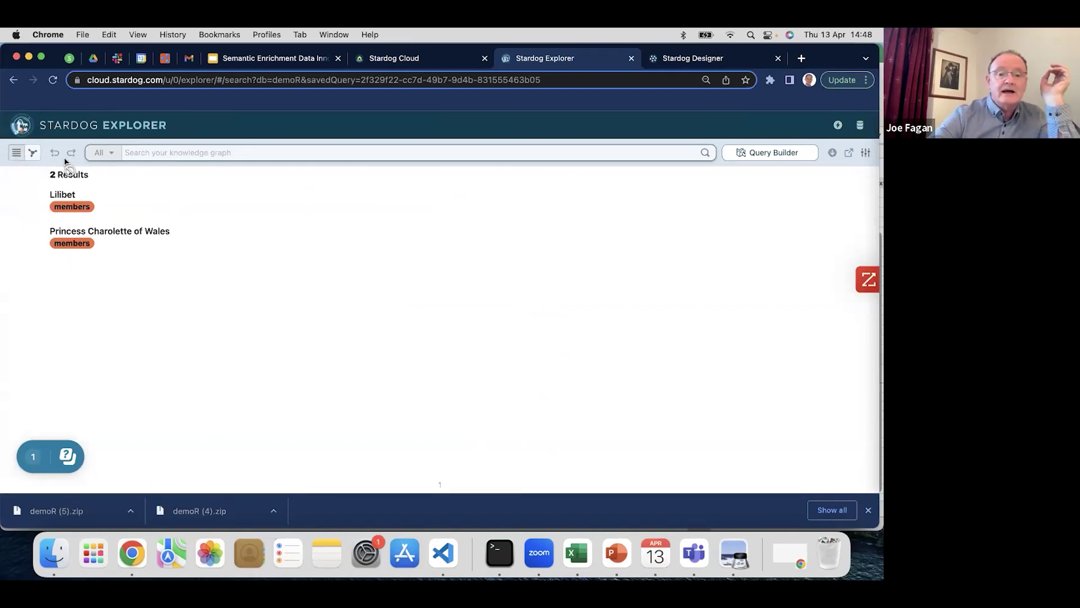
left_click(765, 152)
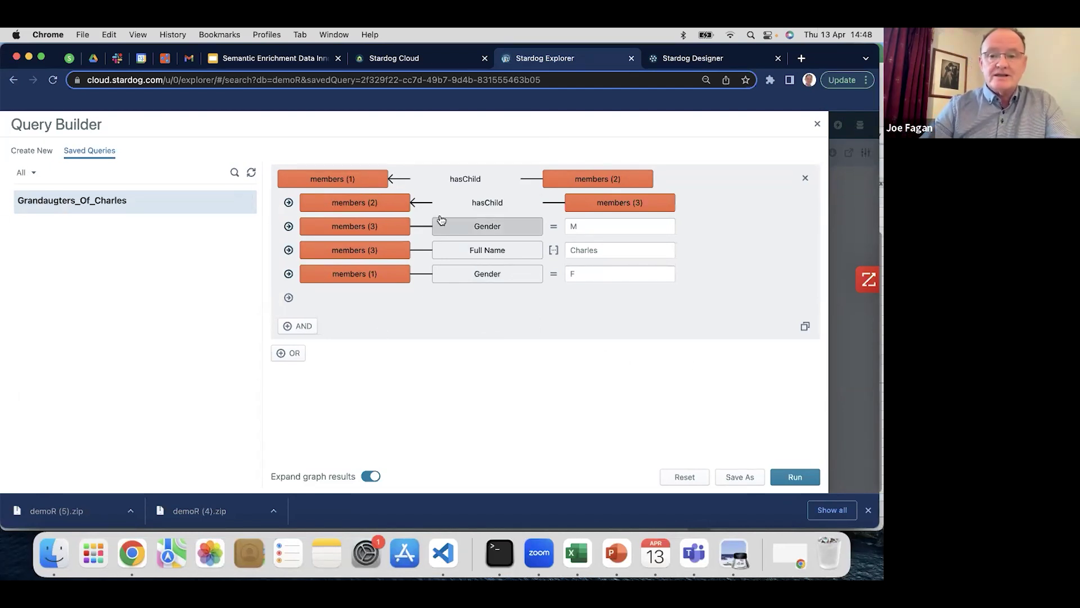
left_click(834, 233)
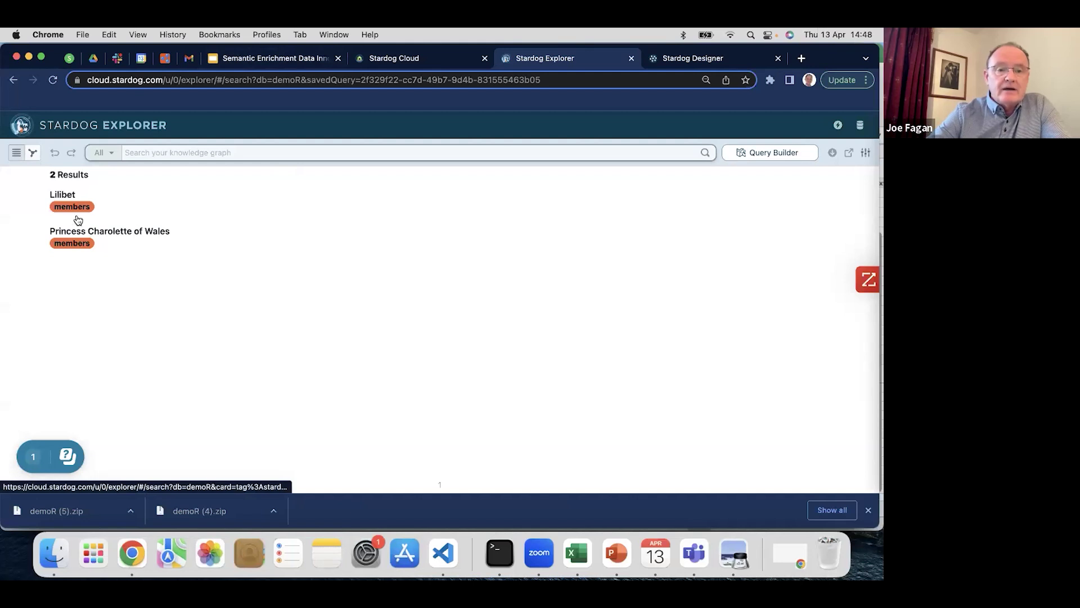
Show the query results as a graph with the King Charles III node moved aside, and switch to the Google Slides presentation.
left_click(33, 152)
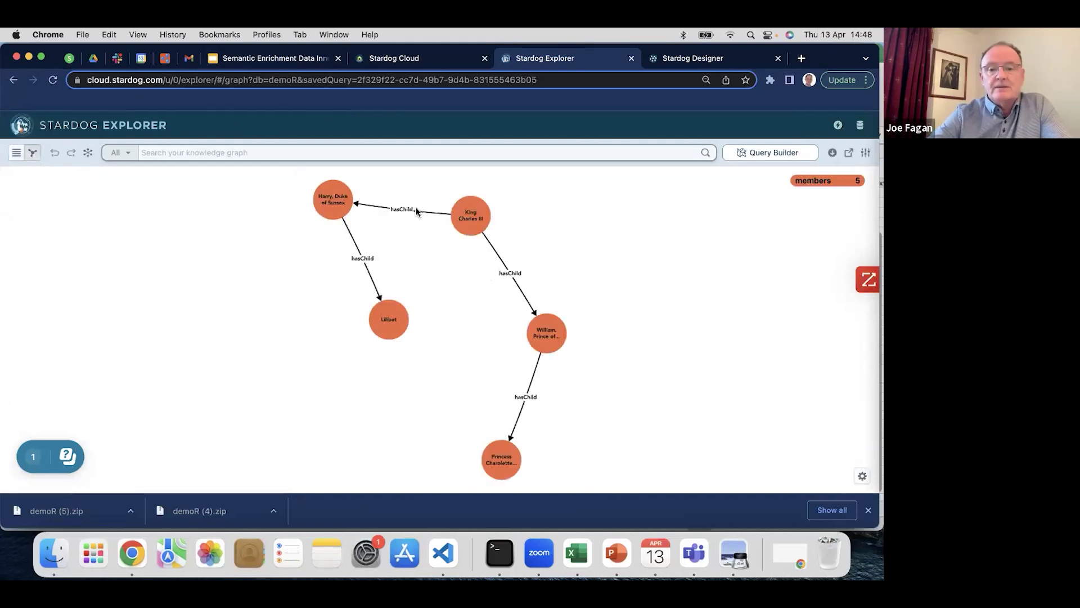
left_click_drag(476, 225, 513, 215)
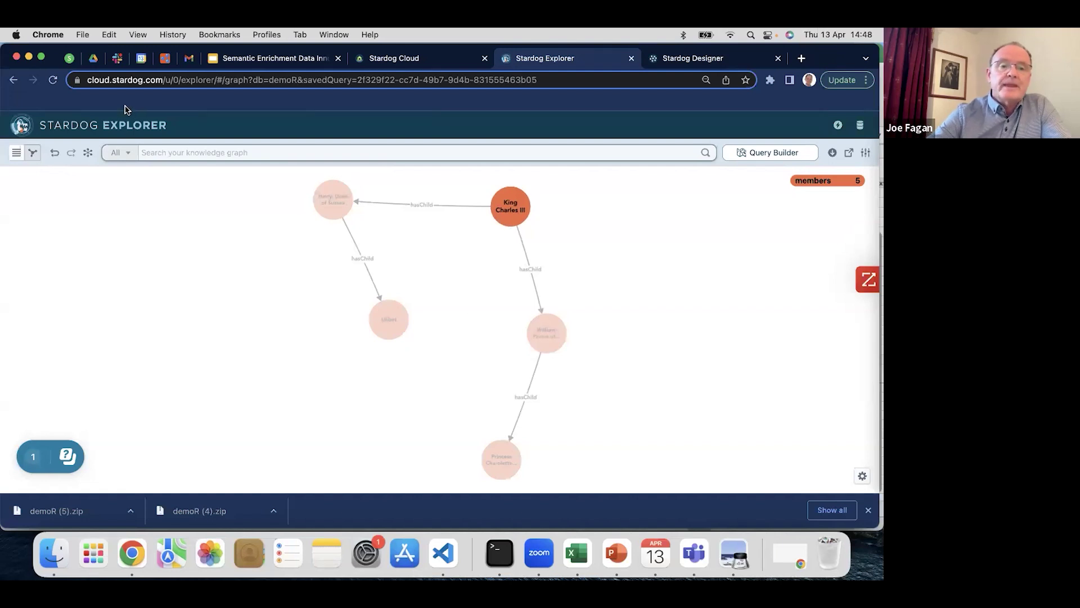
left_click(235, 60)
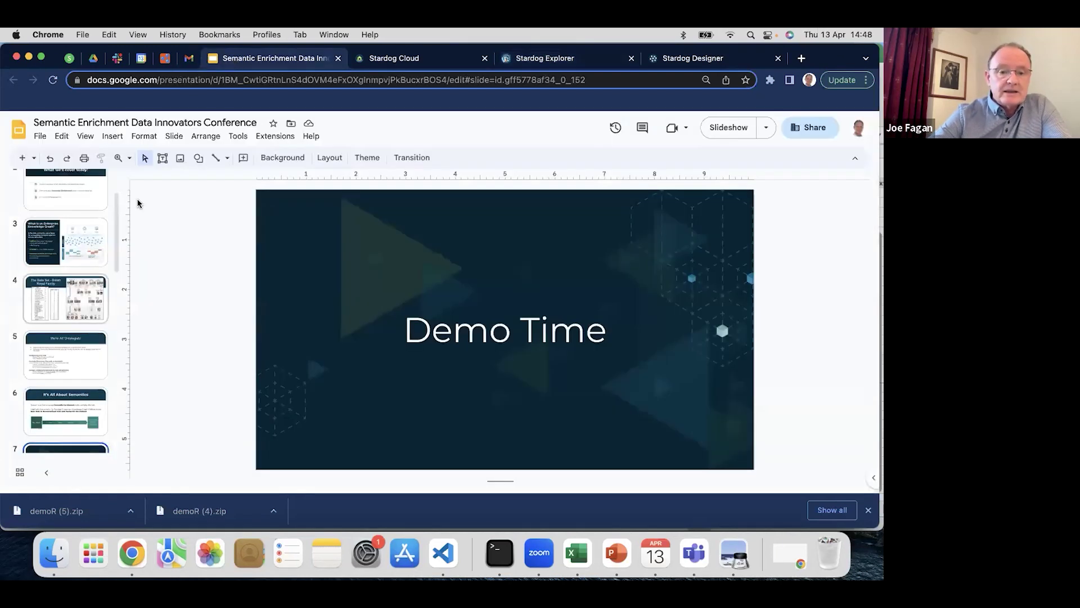
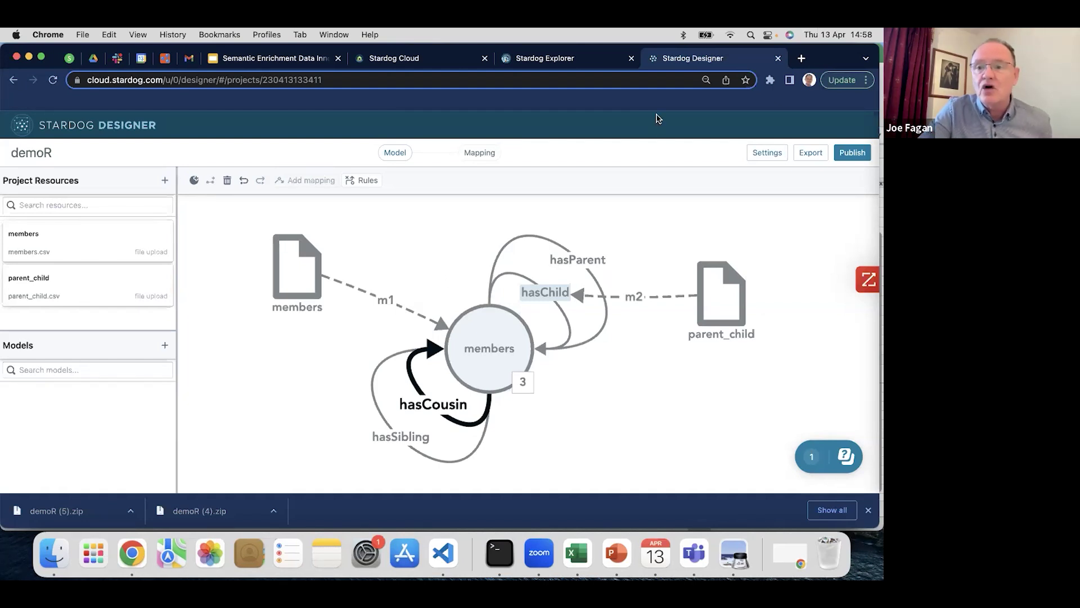
Switch to Stardog Explorer, look at the model choices in its settings, and close the settings without saving.
left_click(587, 58)
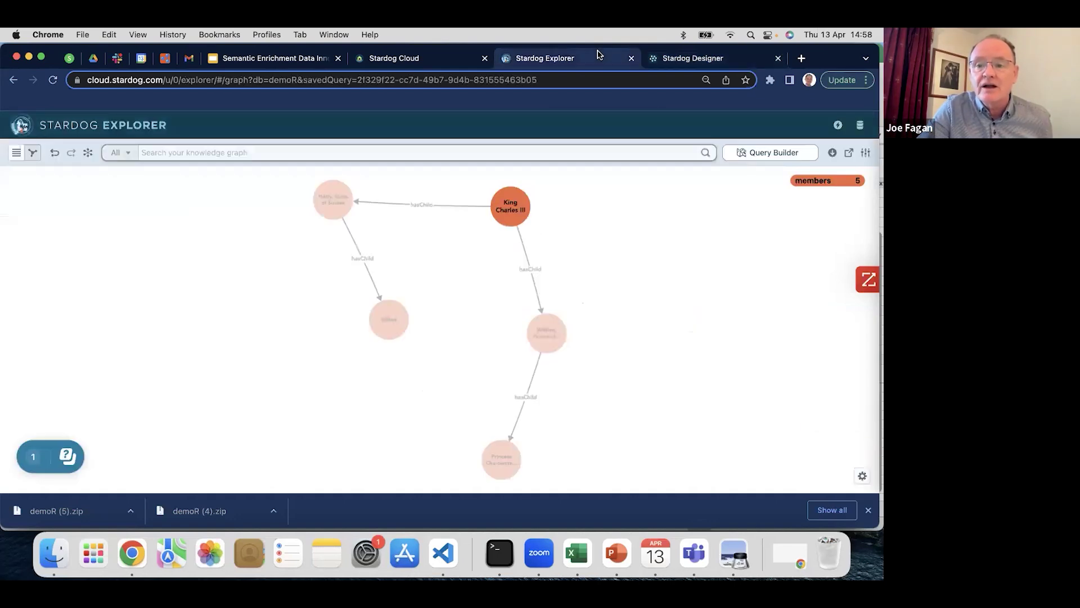
left_click(865, 152)
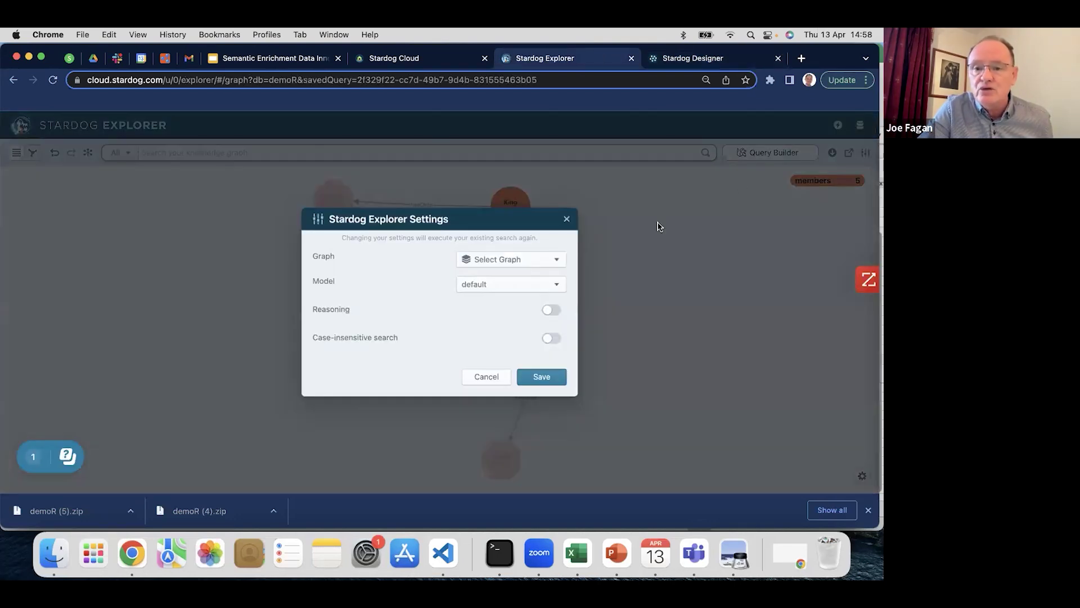
left_click(539, 290)
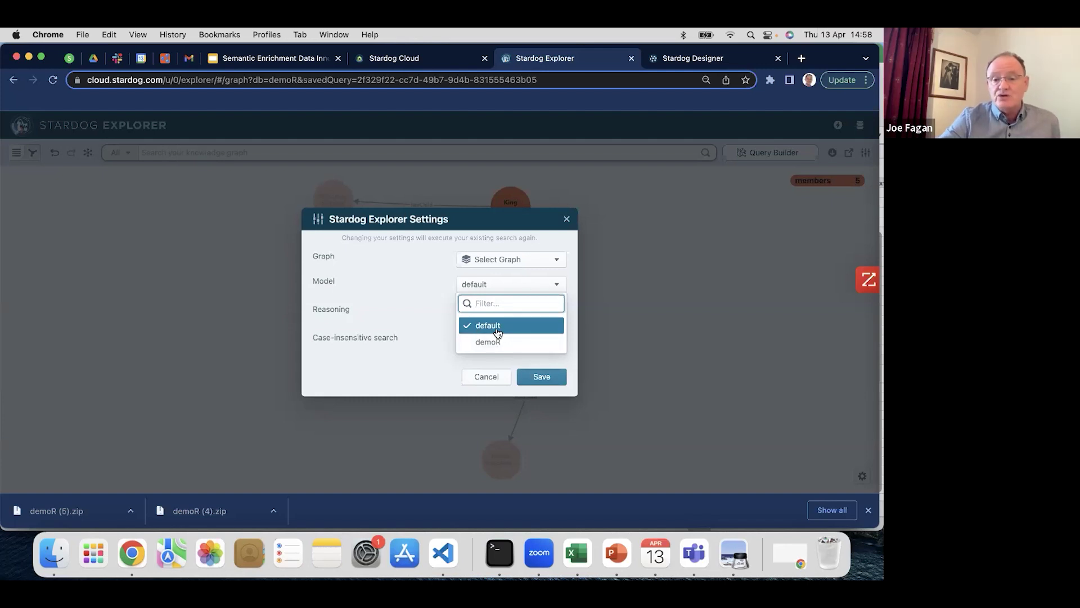
left_click(624, 308)
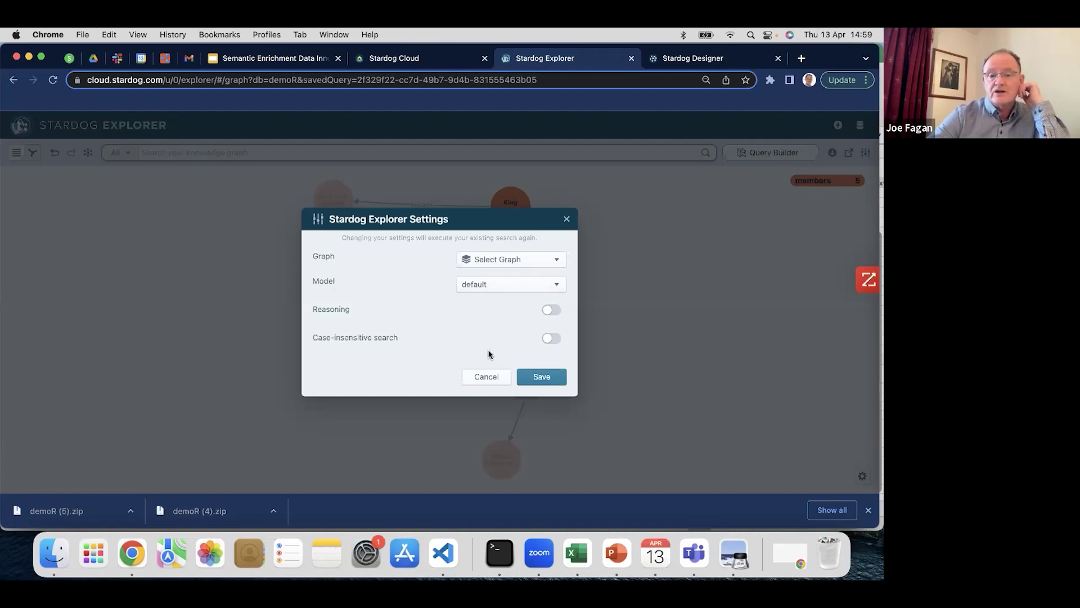
left_click(486, 376)
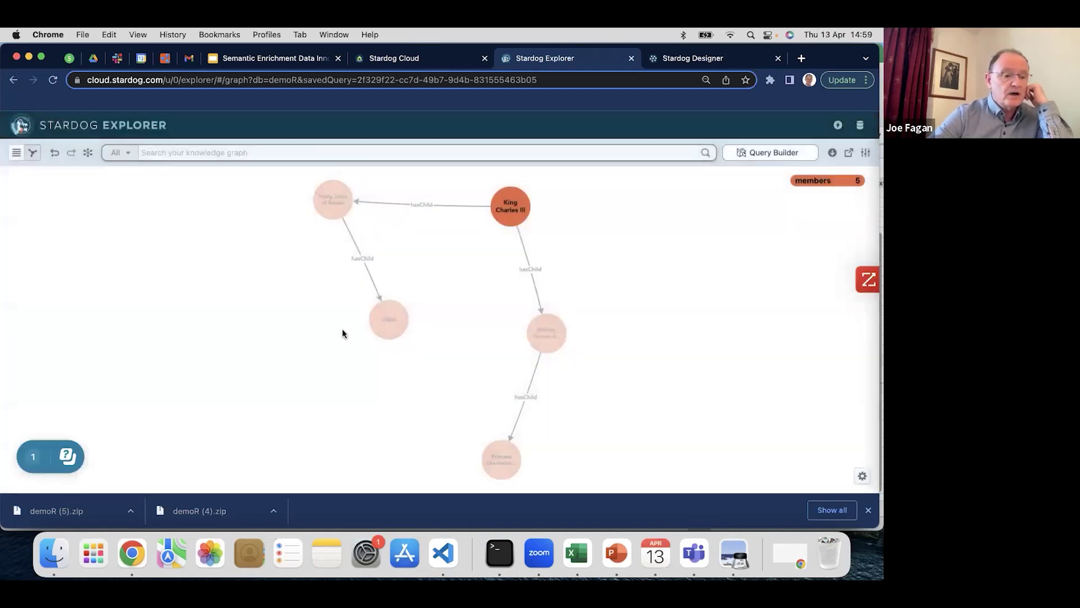